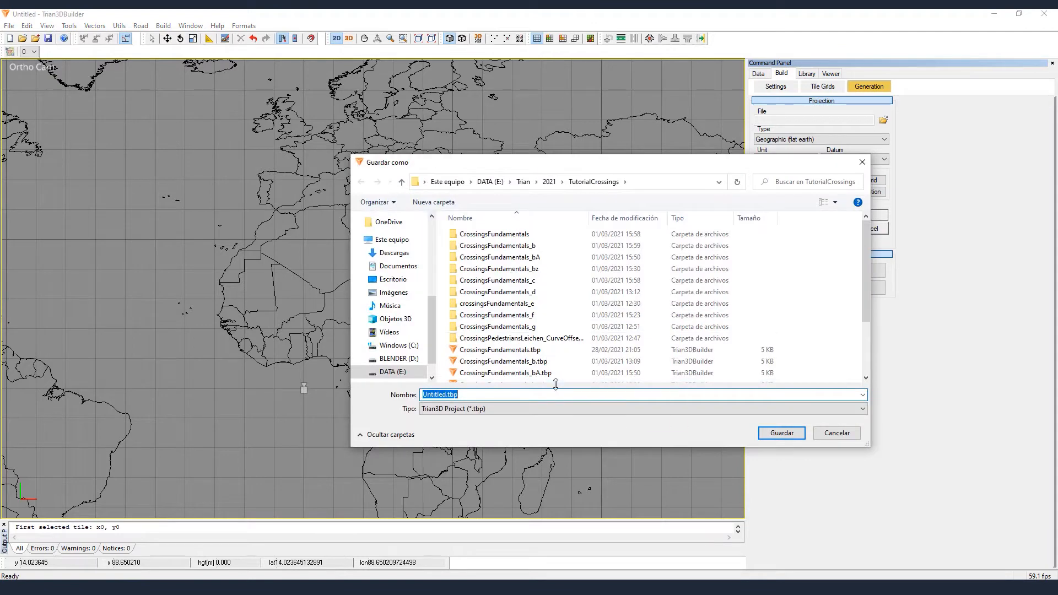
# - Save the project as CrossingTutorial04 in the TutorialCrossings folder
pyautogui.write('CrossingTututorial04')
pyautogui.press('Return')
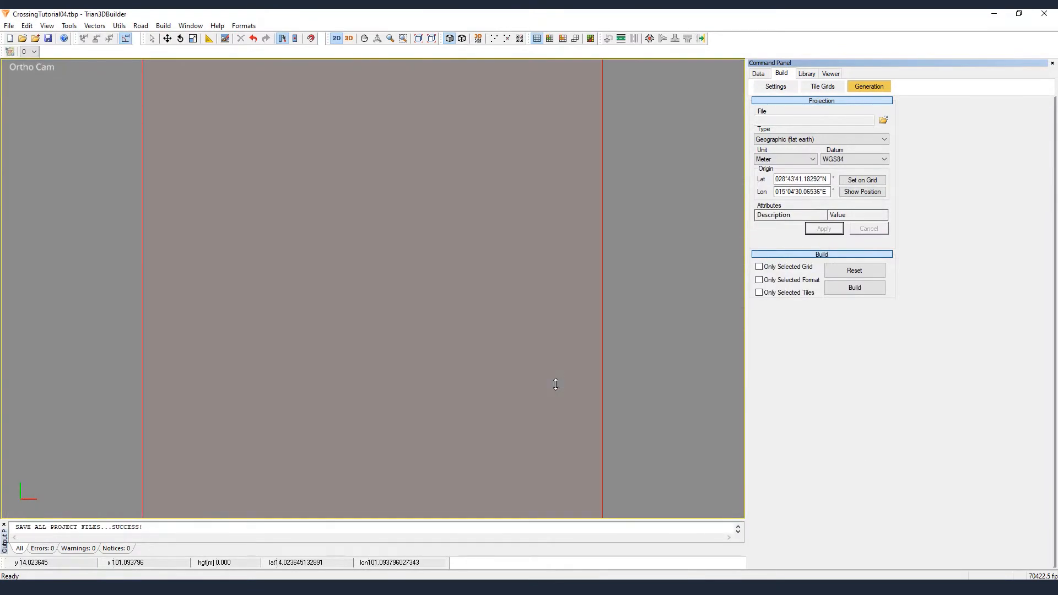
pyautogui.rightClick(489, 243)
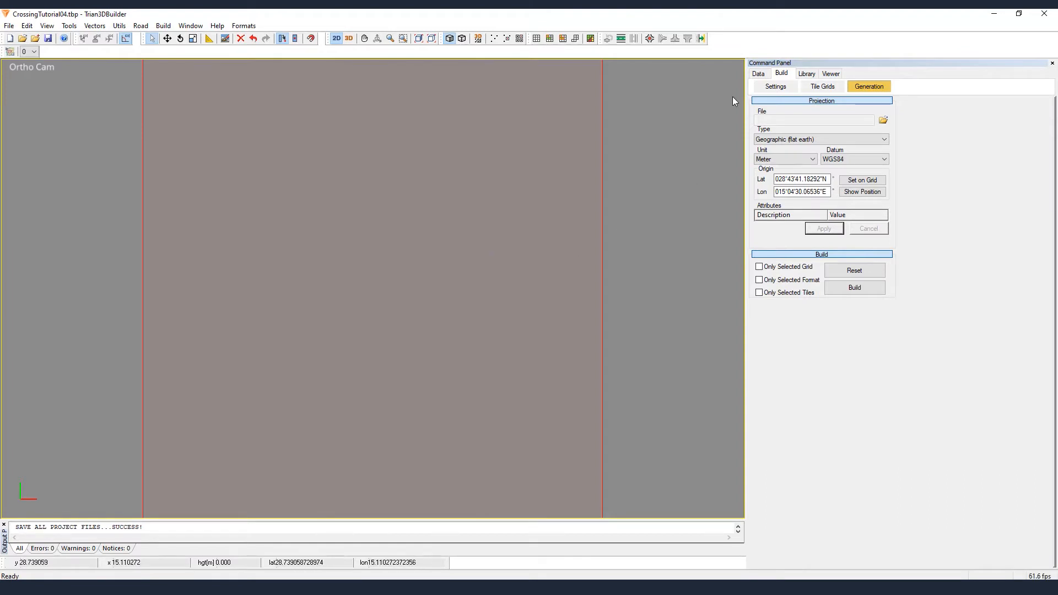
# - Draw two crossing Bezier lines using vector list ID 60 - road 2l sidewalk
pyautogui.click(758, 74)
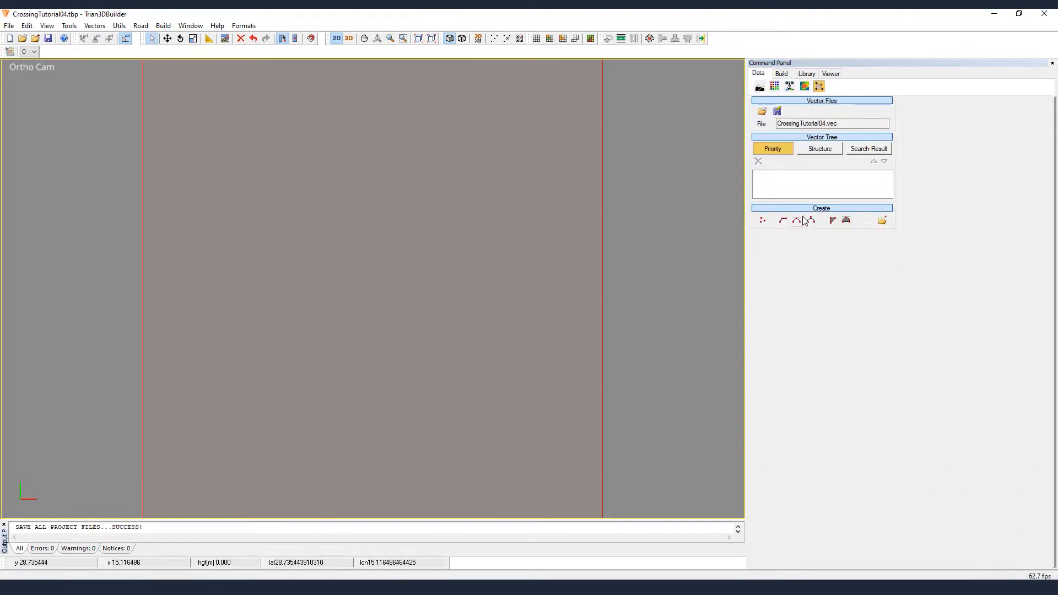
pyautogui.click(801, 220)
pyautogui.click(819, 247)
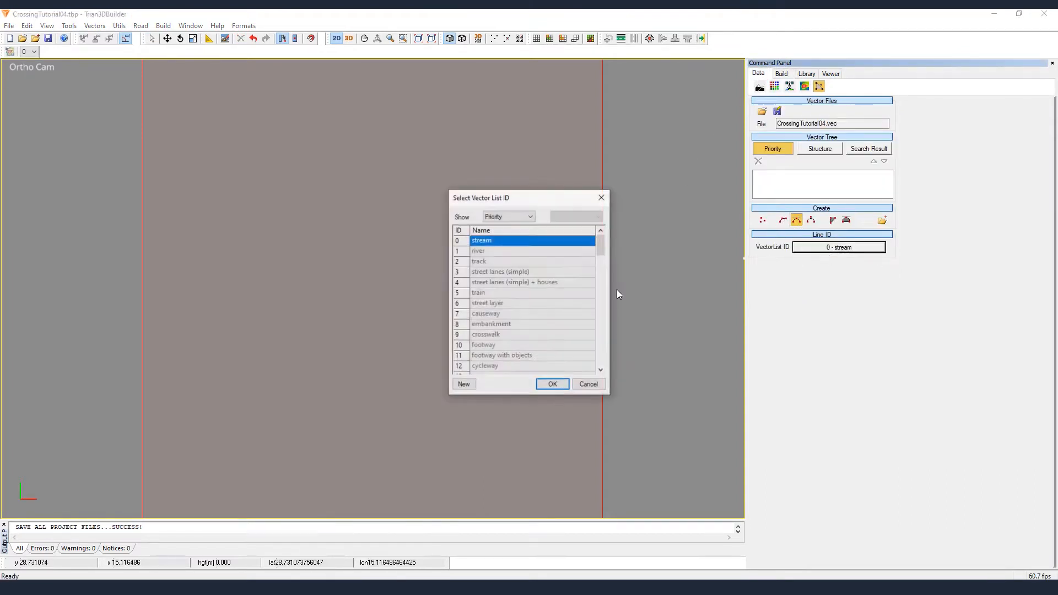
pyautogui.scroll(-15, 524, 306)
pyautogui.click(492, 304)
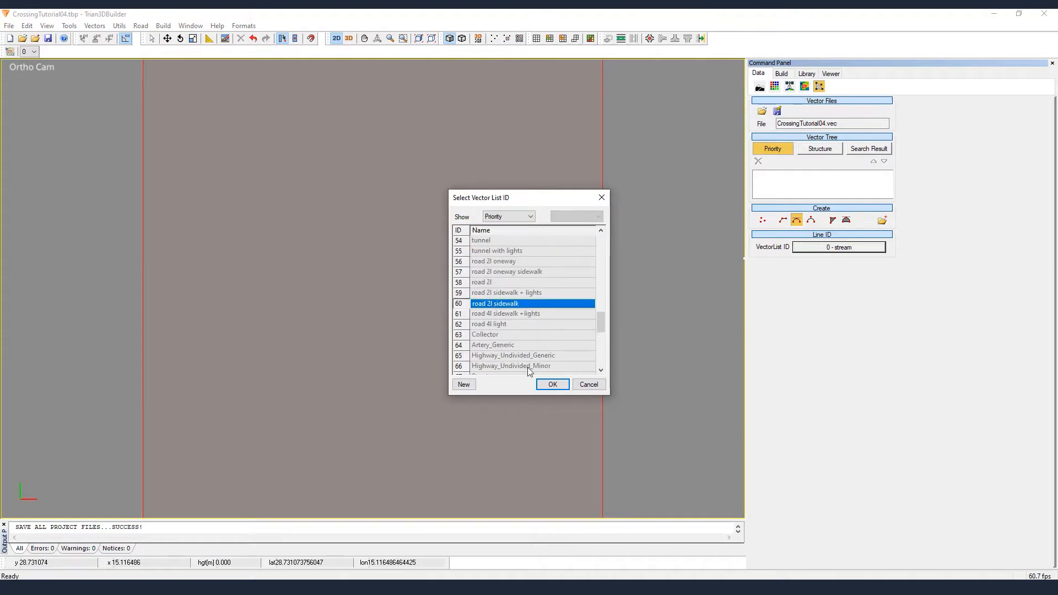
pyautogui.click(552, 384)
pyautogui.click(474, 175)
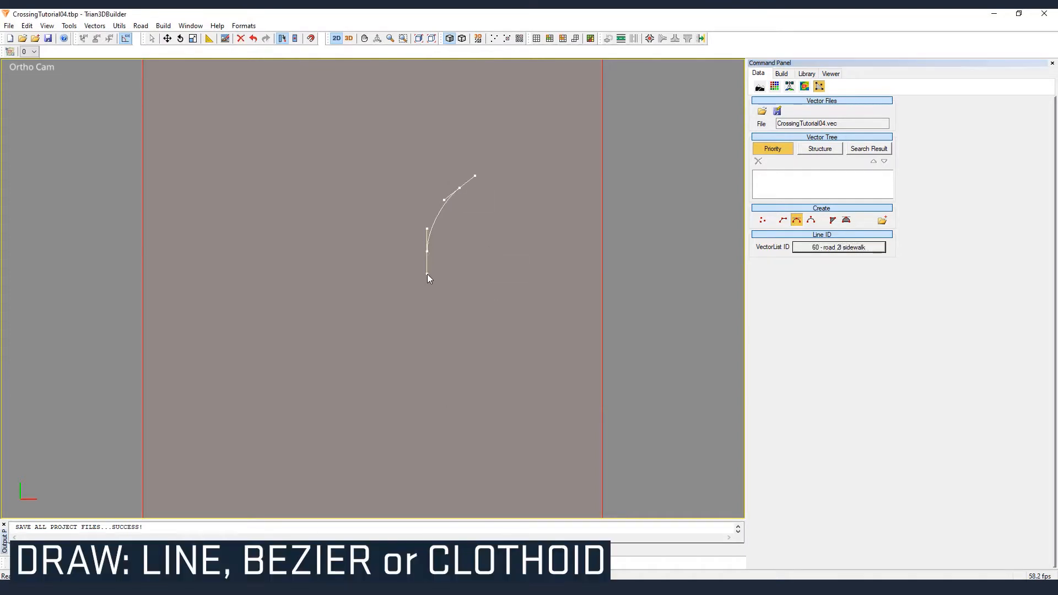
pyautogui.rightClick(428, 273)
pyautogui.rightClick(467, 230)
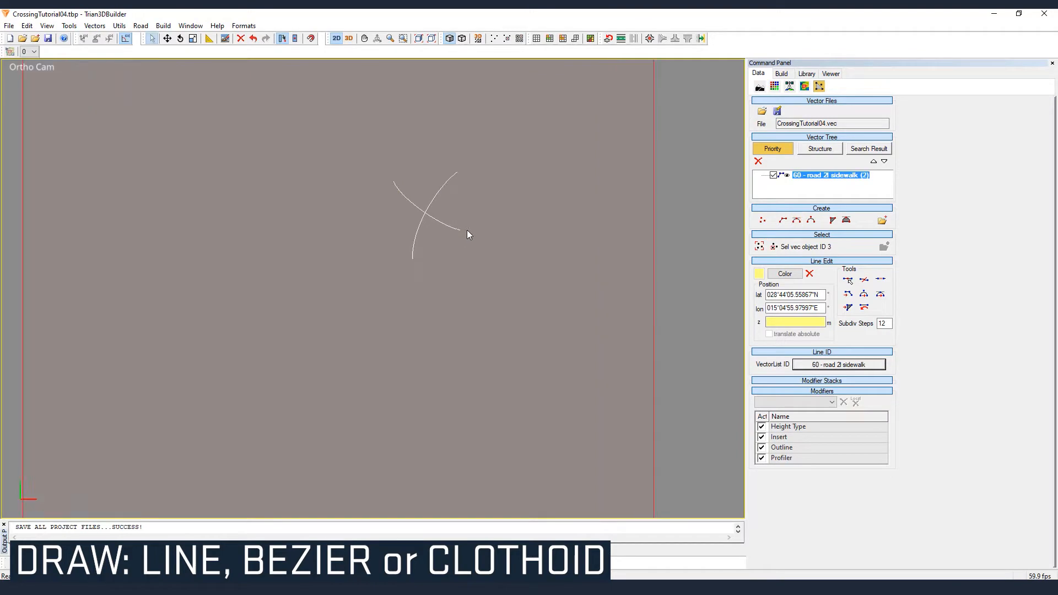
# - In the 797 - HD Separators helper list, assign the (50;3) sidewalk material to the upper outer lane of the road descending to the right
pyautogui.scroll(5, 425, 220)
pyautogui.click(814, 176)
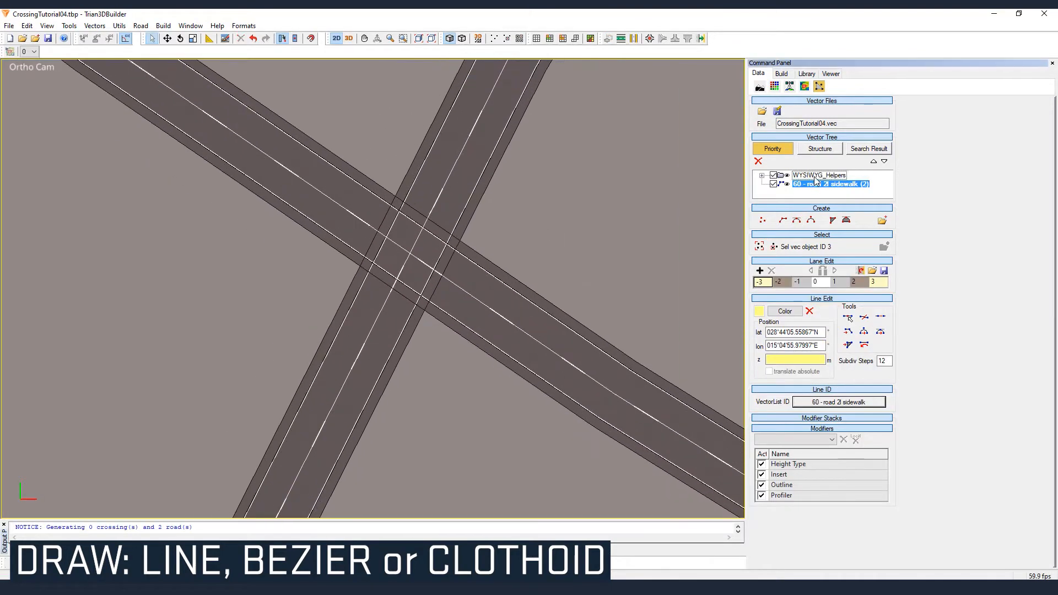
pyautogui.click(762, 175)
pyautogui.click(857, 186)
pyautogui.rightClick(671, 243)
pyautogui.click(689, 251)
pyautogui.click(697, 398)
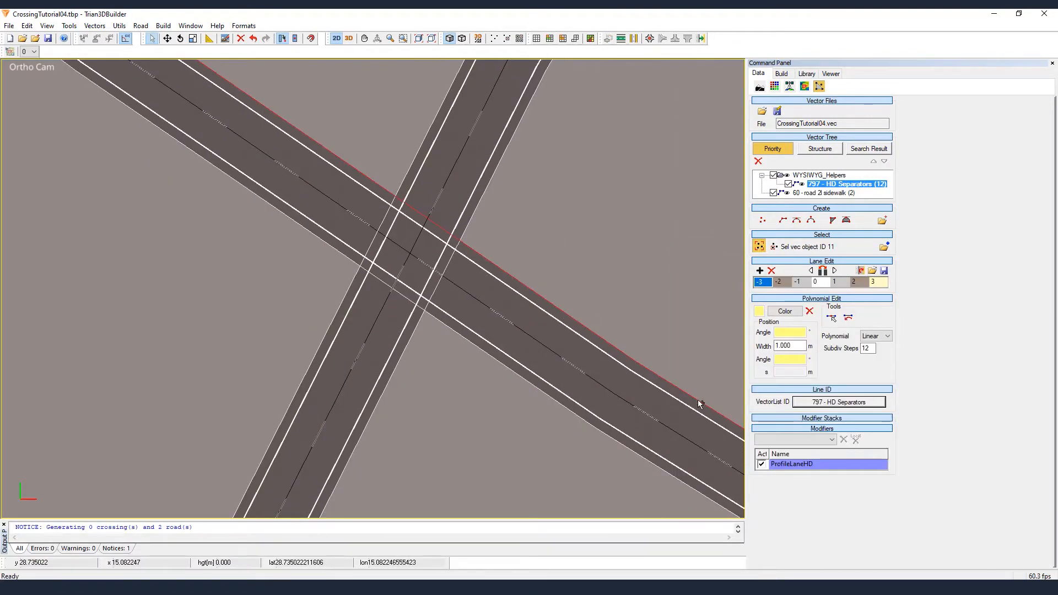
pyautogui.click(791, 463)
pyautogui.click(991, 231)
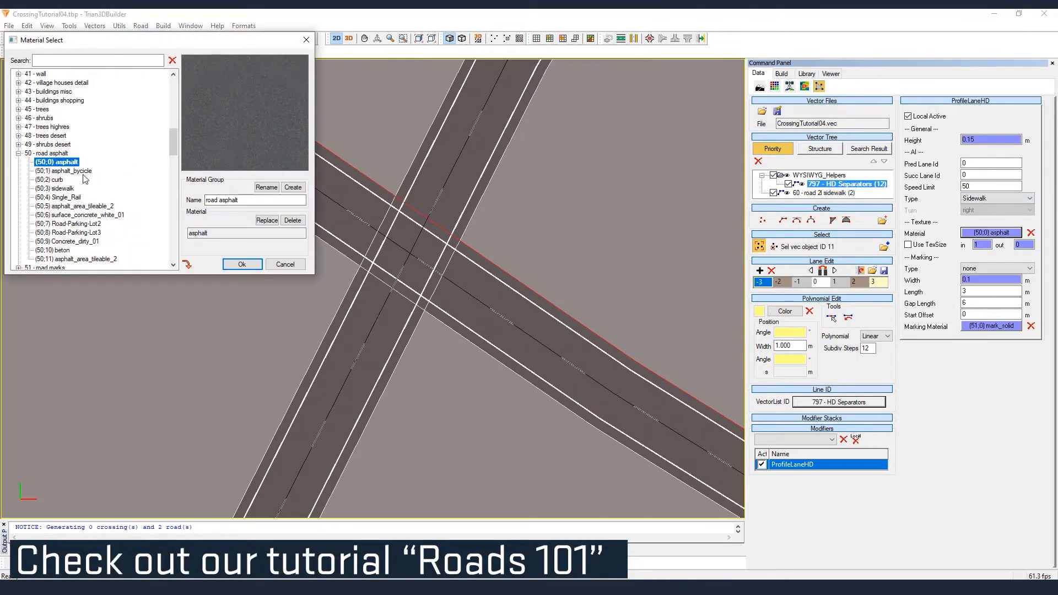
pyautogui.click(54, 188)
pyautogui.click(242, 264)
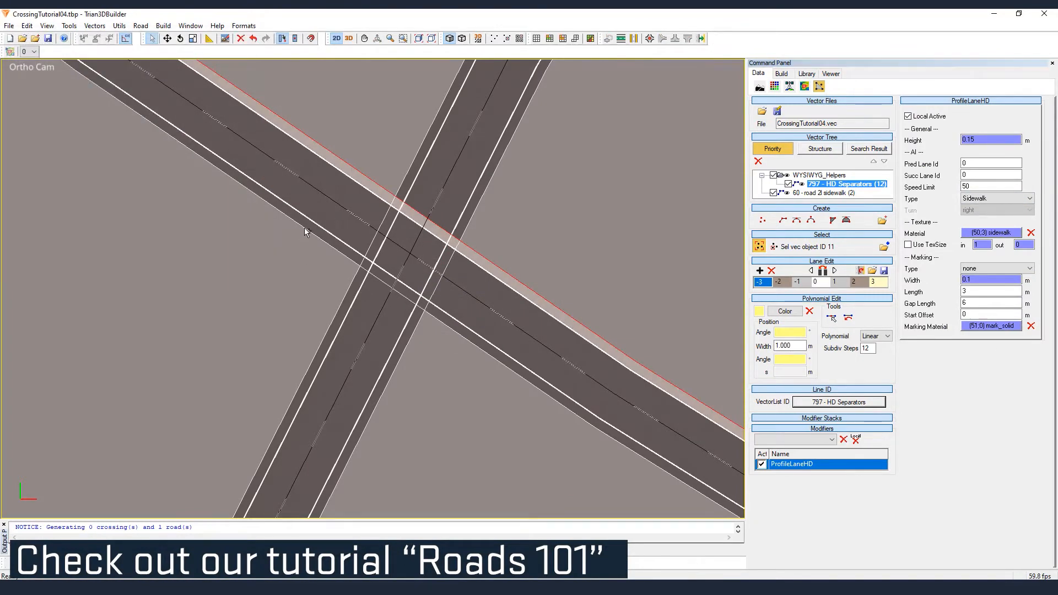
# - Assign the sidewalk material to the opposite, lower outer lane of the same road
pyautogui.click(302, 232)
pyautogui.click(991, 231)
pyautogui.click(230, 266)
# - Assign the (50;3) sidewalk material to both outer lanes of the second, steeper road
pyautogui.click(325, 335)
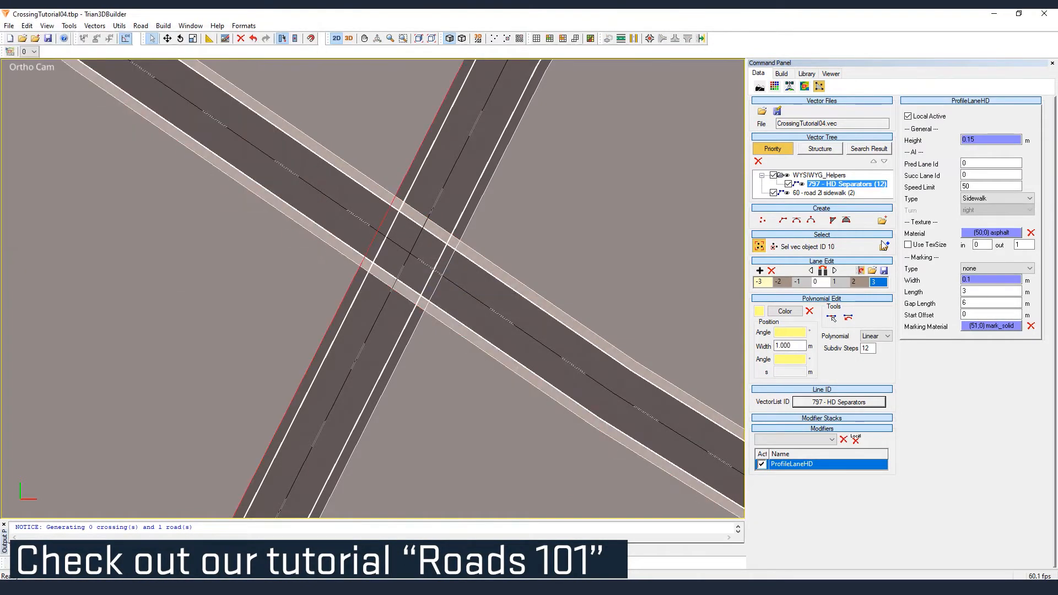
pyautogui.click(991, 233)
pyautogui.click(59, 188)
pyautogui.click(234, 265)
pyautogui.click(414, 330)
pyautogui.click(991, 232)
pyautogui.click(62, 189)
pyautogui.click(242, 265)
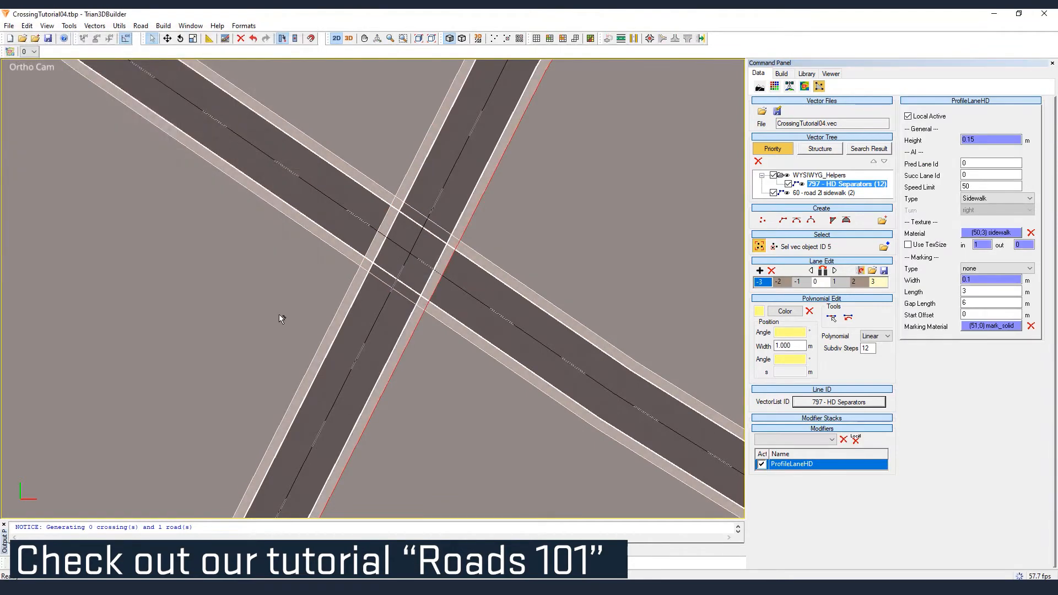
# - Return the HD separators to list mode and examine the sidewalks and markings where the two roads overlap
pyautogui.scroll(5, 352, 232)
pyautogui.moveTo(495, 248); pyautogui.dragTo(358, 321, button='middle')
pyautogui.click(318, 422)
pyautogui.rightClick(479, 305)
pyautogui.click(502, 309)
pyautogui.scroll(-5, 510, 303)
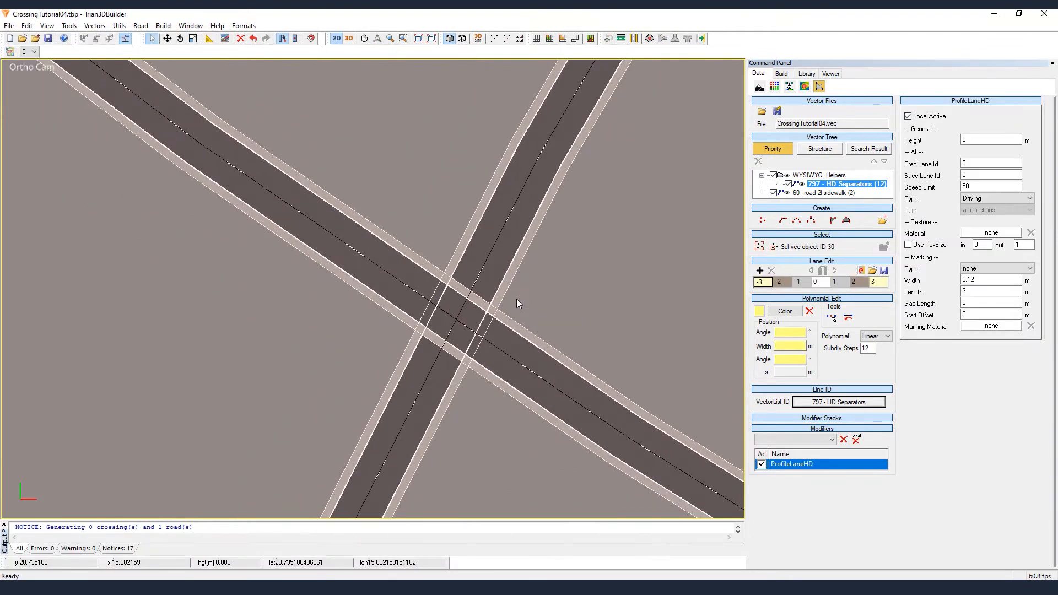
pyautogui.moveTo(551, 380); pyautogui.dragTo(467, 324, button='middle')
pyautogui.scroll(-3, 357, 252)
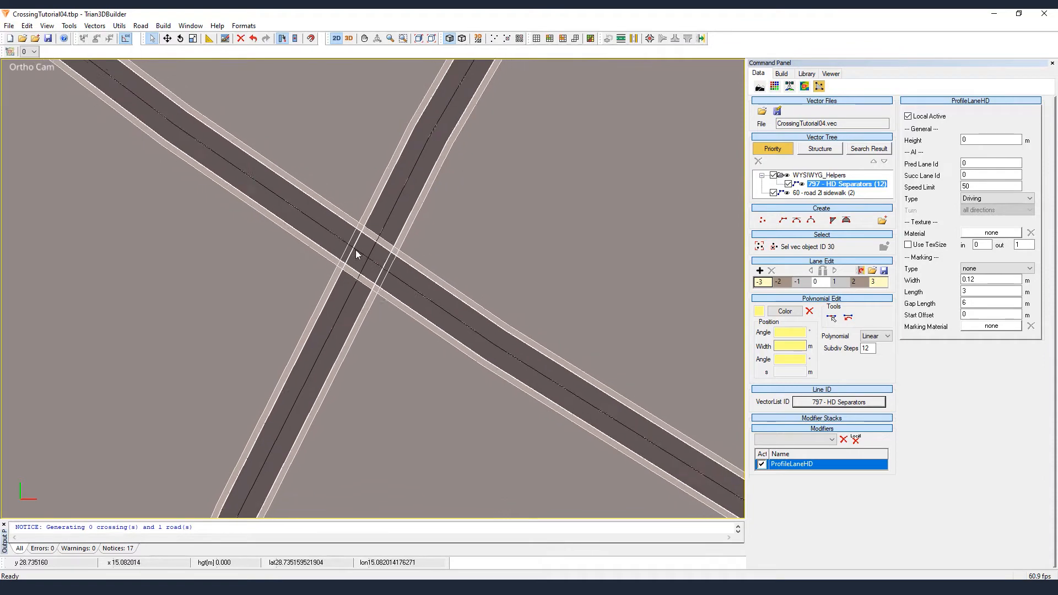
pyautogui.scroll(7, 417, 295)
pyautogui.scroll(1, 407, 296)
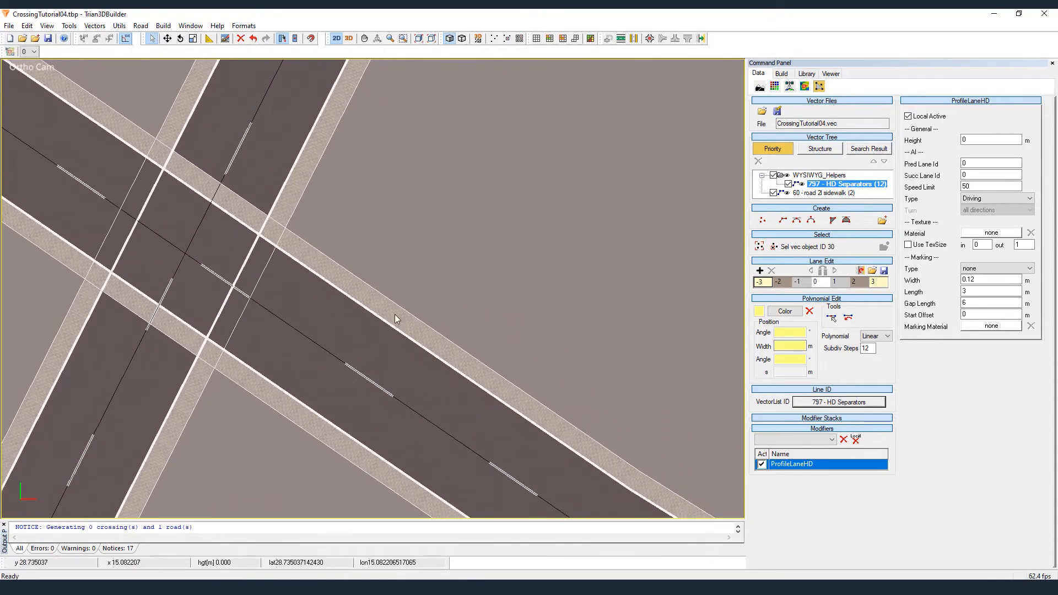
pyautogui.moveTo(252, 177); pyautogui.dragTo(349, 207, button='middle')
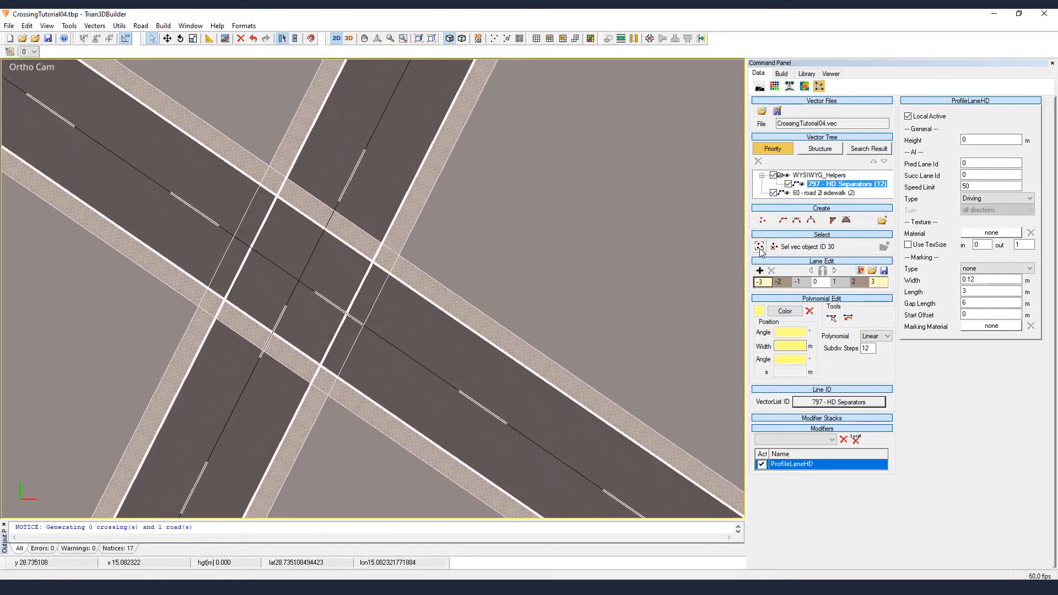
# - Select each 60 - road 2l sidewalk line in element mode to inspect the two roads individually
pyautogui.click(812, 194)
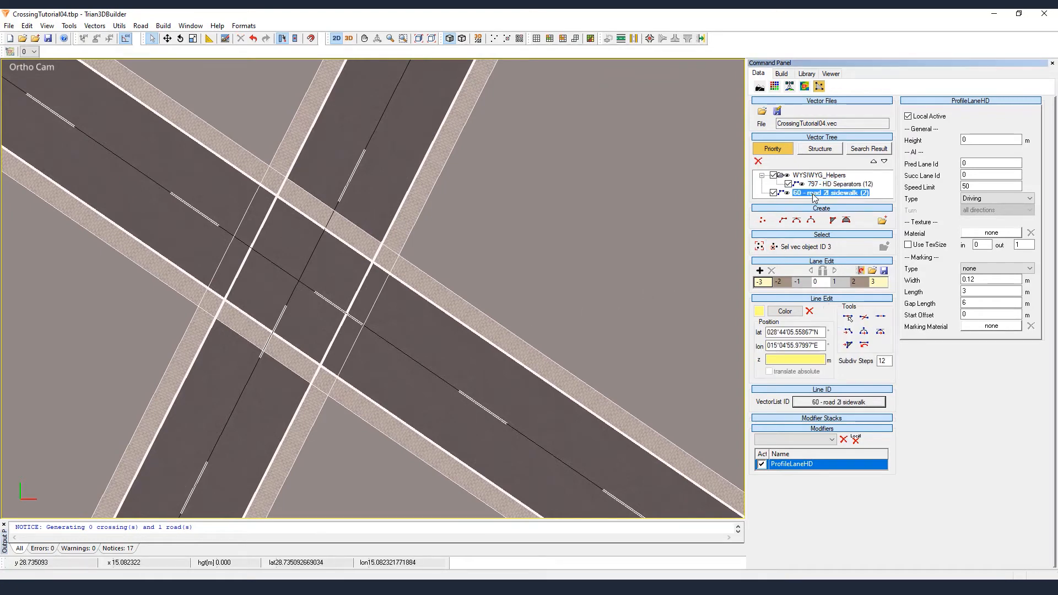
pyautogui.rightClick(354, 301)
pyautogui.click(393, 319)
pyautogui.click(405, 354)
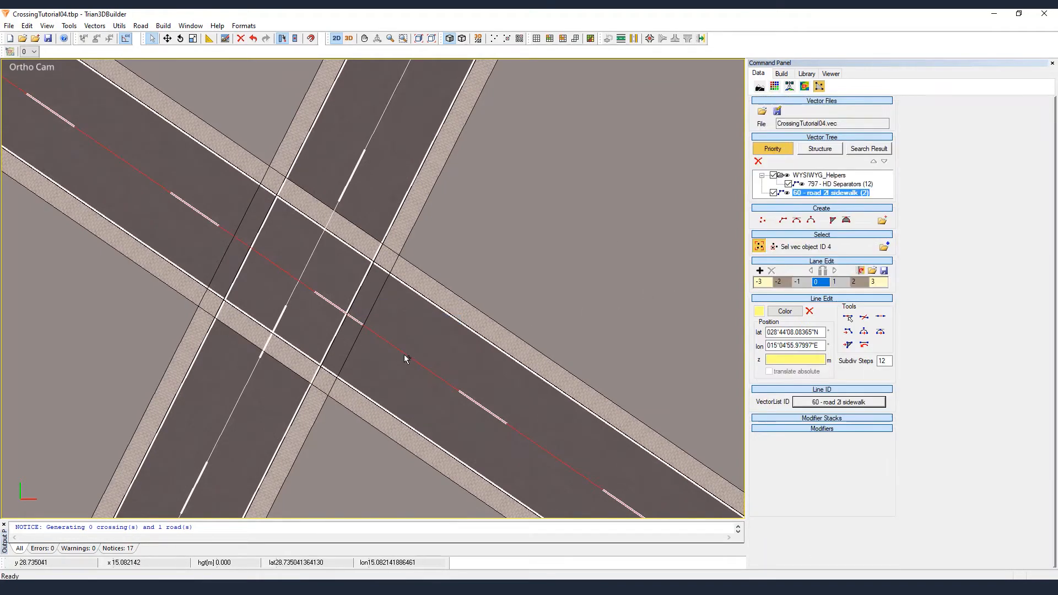
pyautogui.click(373, 137)
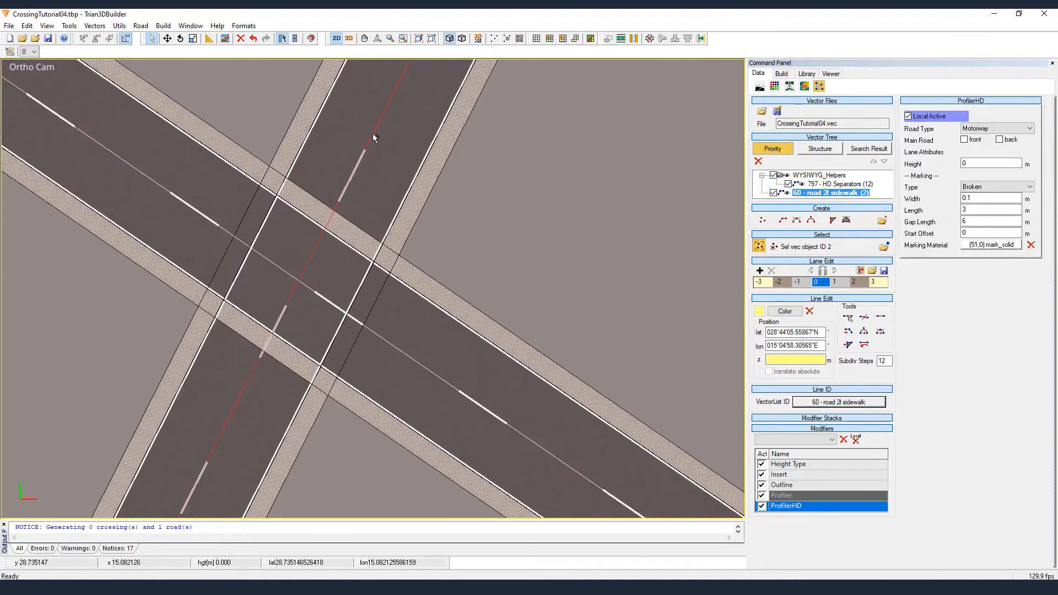
# - Switch back to list mode and hide the WYSIWYG road preview so only the center lines remain
pyautogui.rightClick(250, 388)
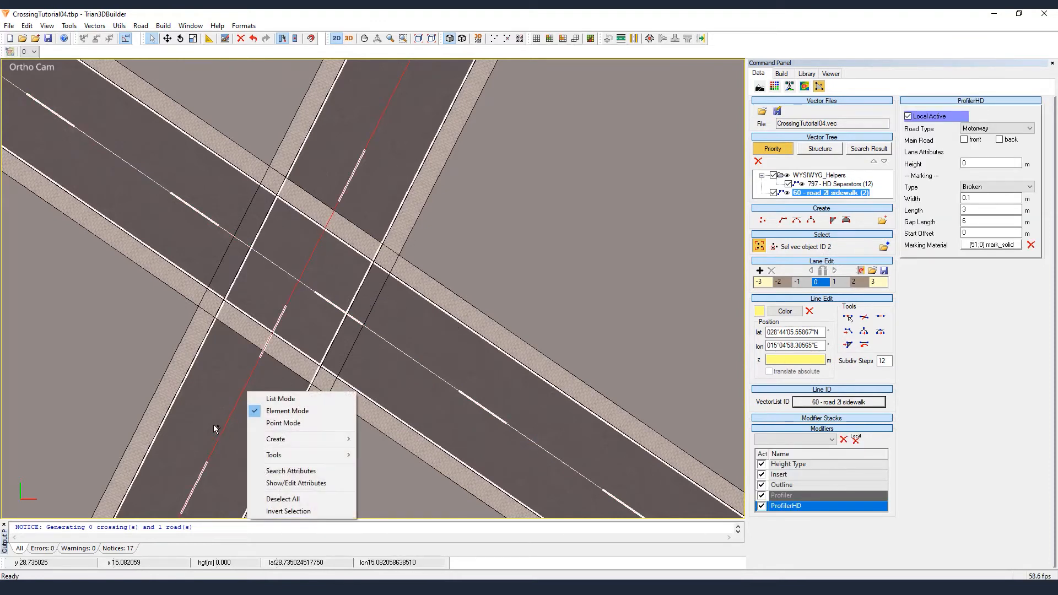
pyautogui.click(281, 399)
pyautogui.scroll(-3, 507, 294)
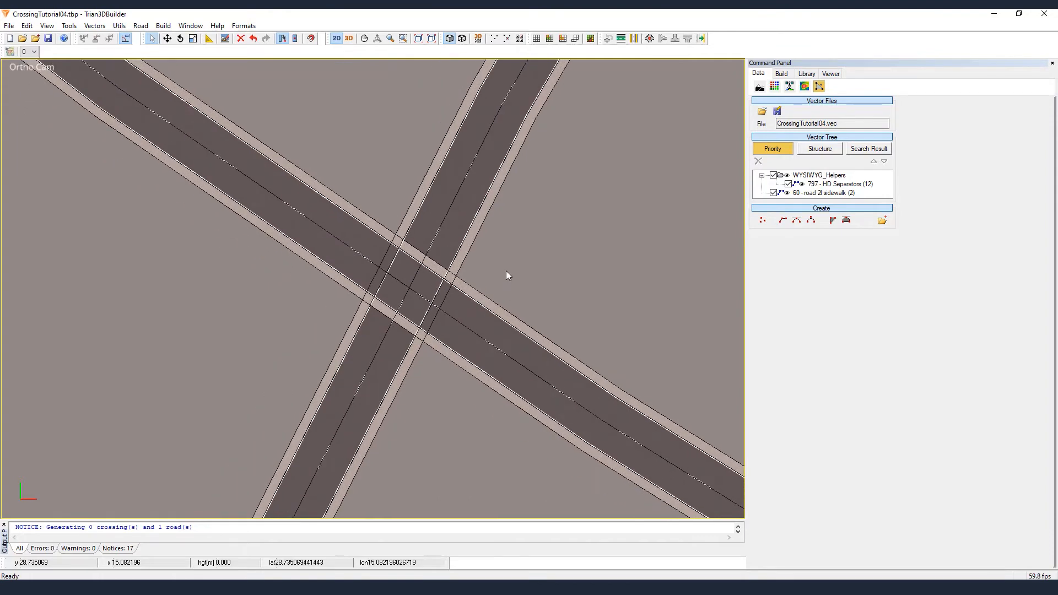
pyautogui.moveTo(506, 270); pyautogui.dragTo(432, 272, button='middle')
pyautogui.press('w')
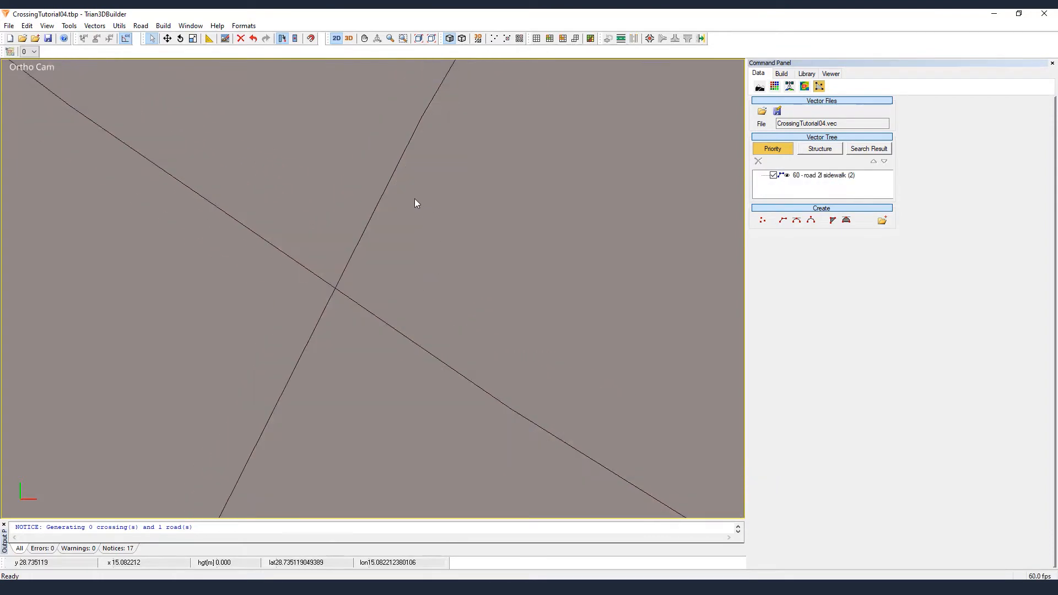
# - Create a profile crossing at the intersection of the 60 - road 2l sidewalk lines with the default settings, and display the crossing and roads in the WYSIWYG preview
pyautogui.rightClick(377, 305)
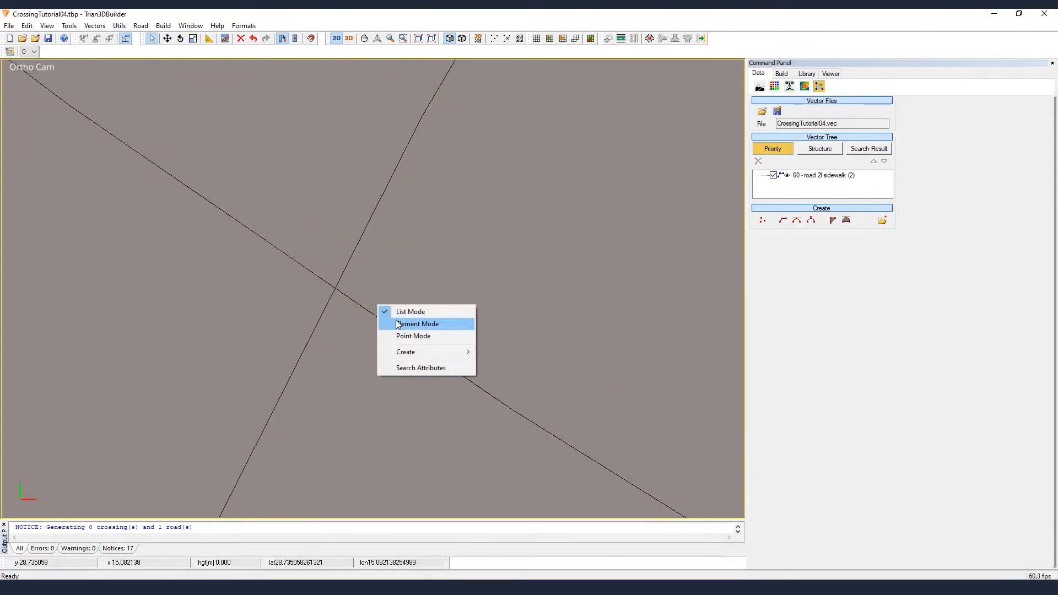
pyautogui.click(350, 298)
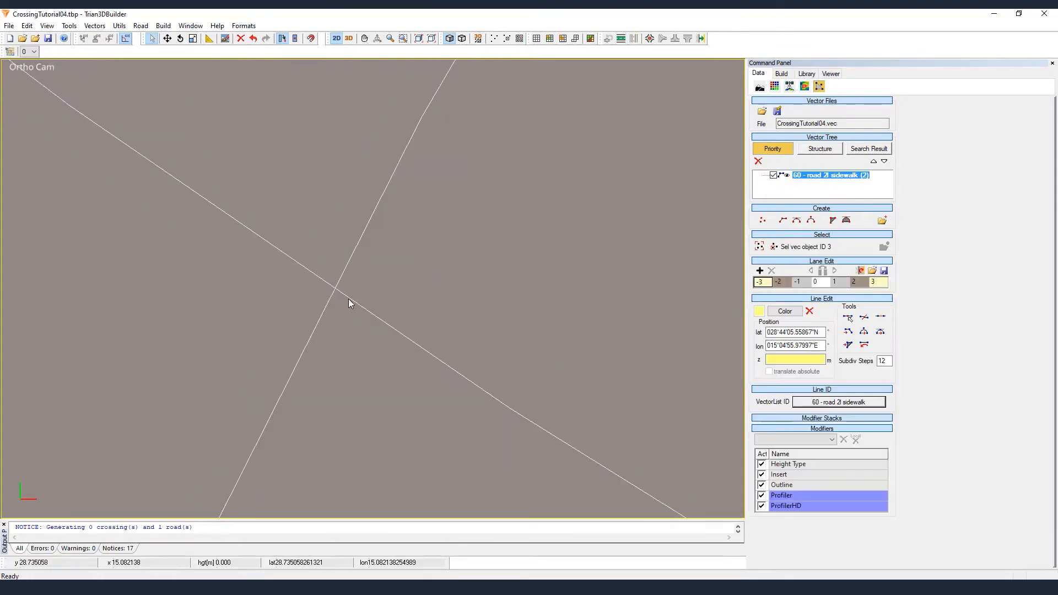
pyautogui.click(145, 28)
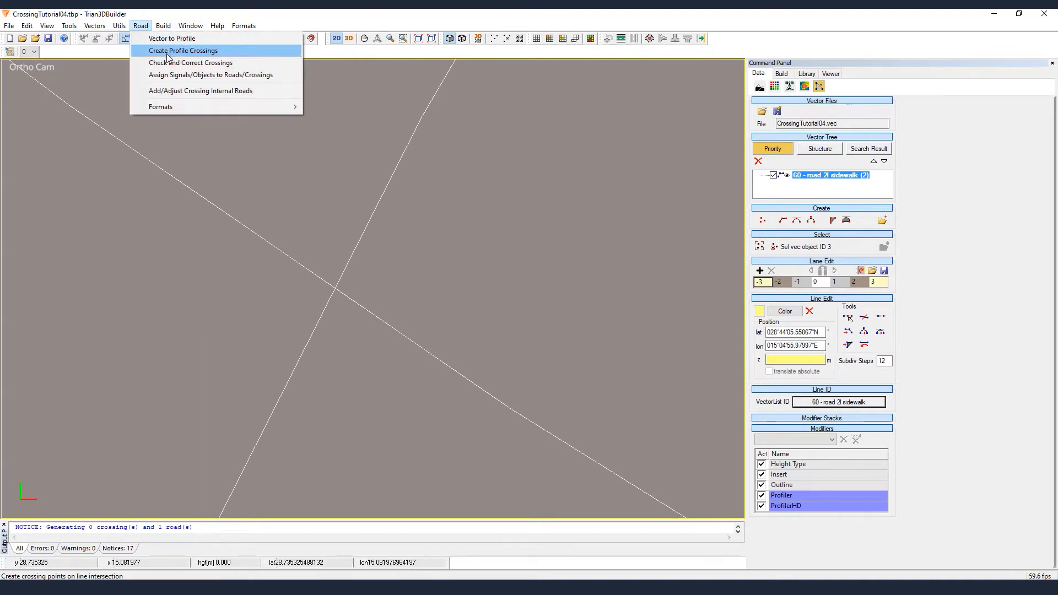
pyautogui.click(187, 51)
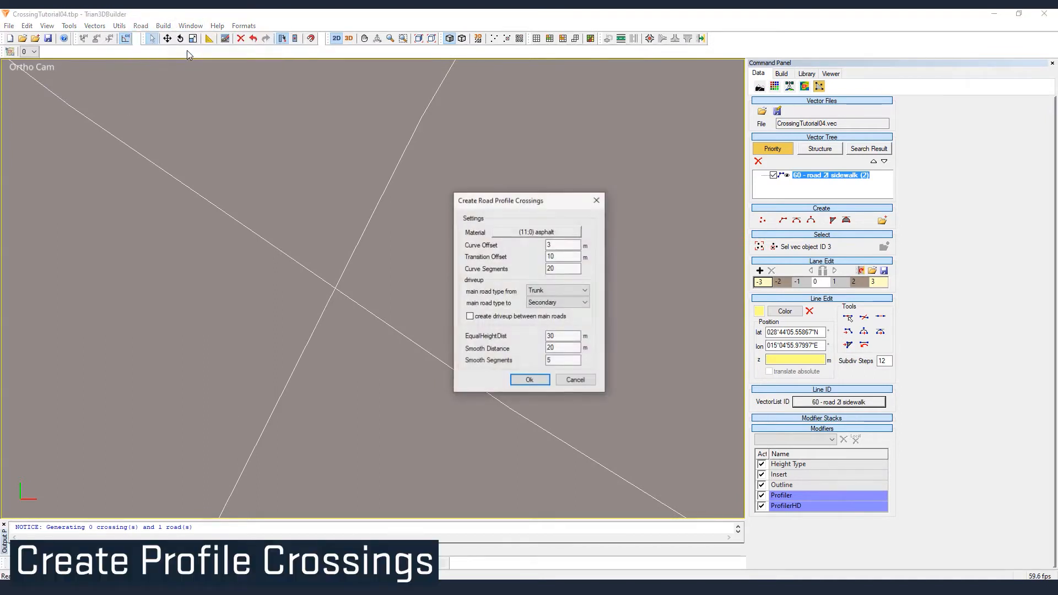
pyautogui.moveTo(484, 190); pyautogui.dragTo(442, 139)
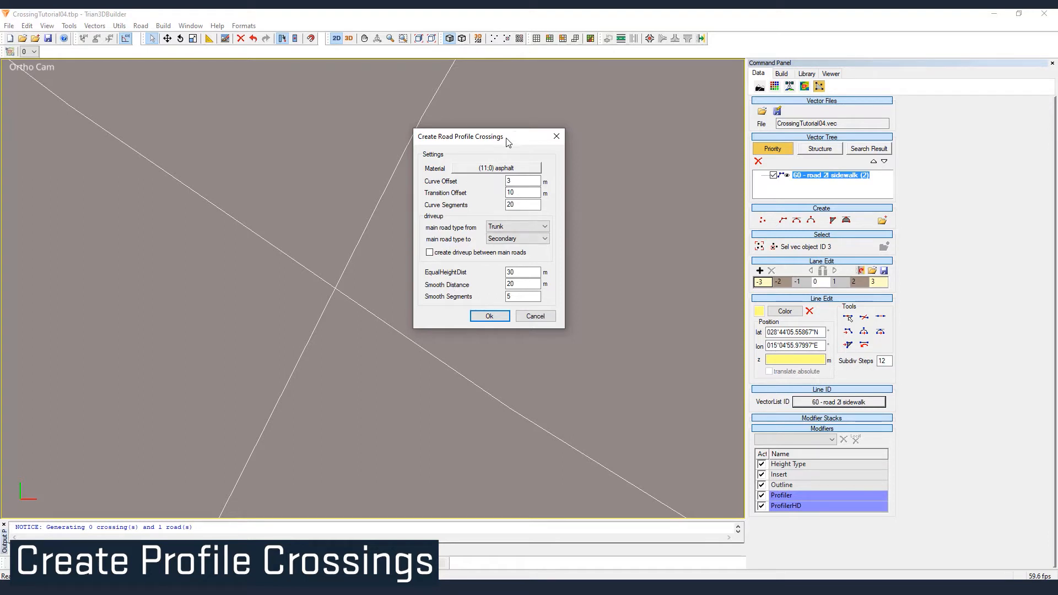
pyautogui.click(488, 318)
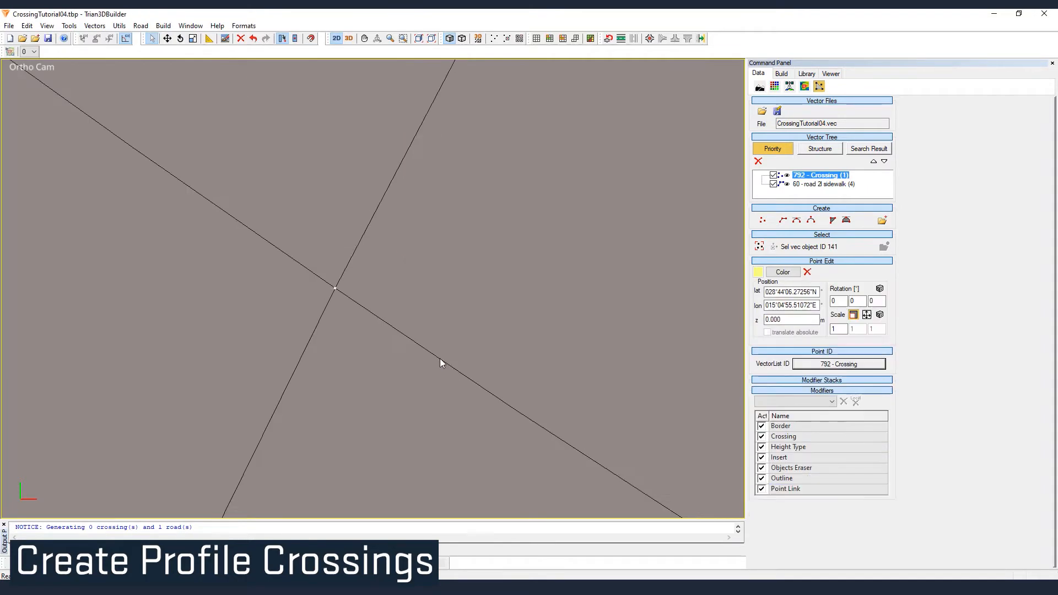
pyautogui.moveTo(469, 220); pyautogui.dragTo(268, 373)
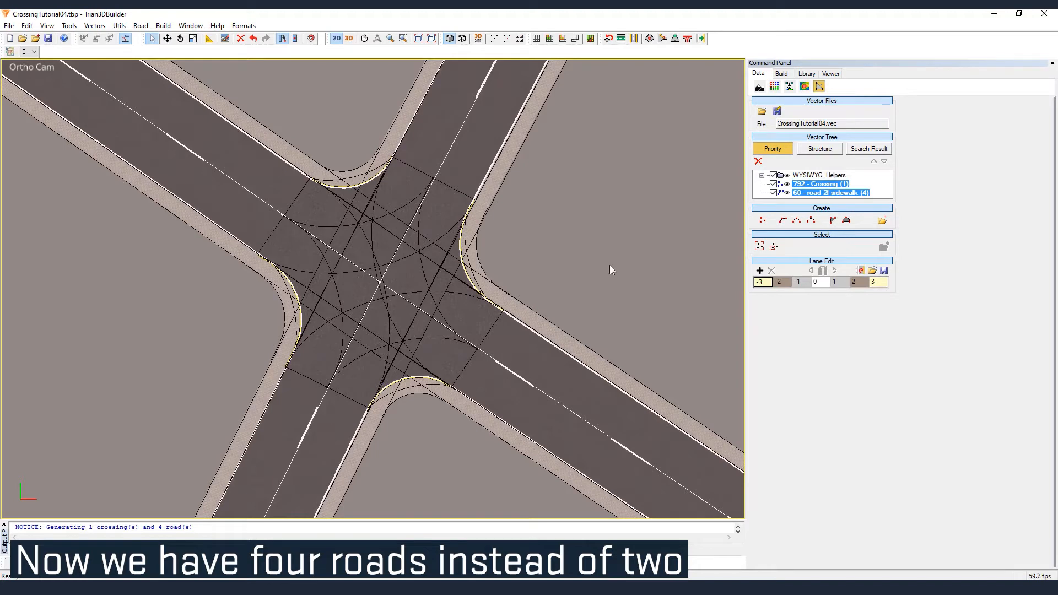
# - Examine the road list, the 792 - Crossing list and the WYSIWYG_Helpers group with its 799 - Crossing Curves list
pyautogui.click(826, 192)
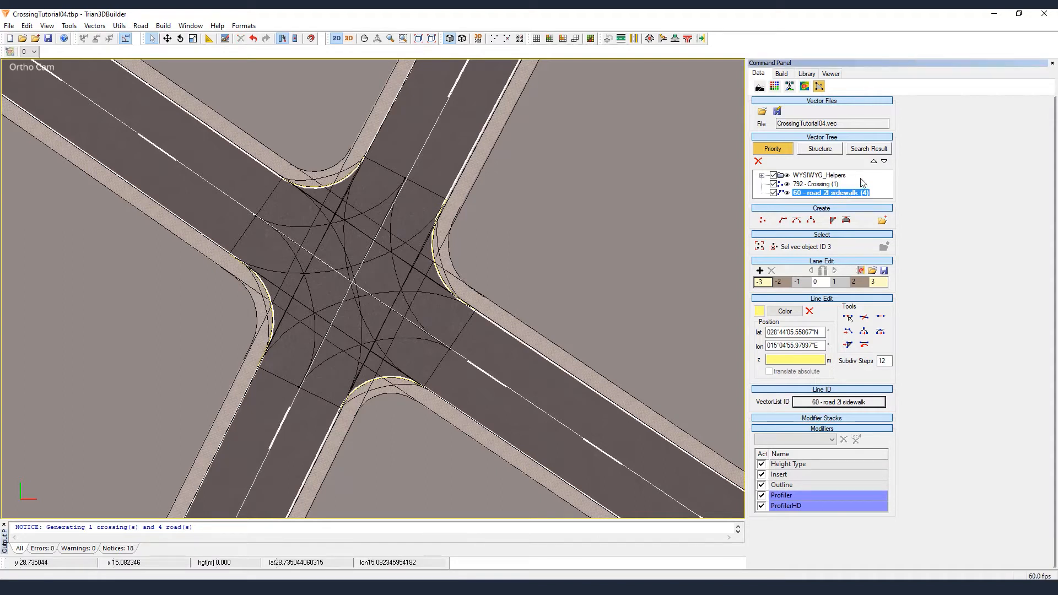
pyautogui.click(824, 185)
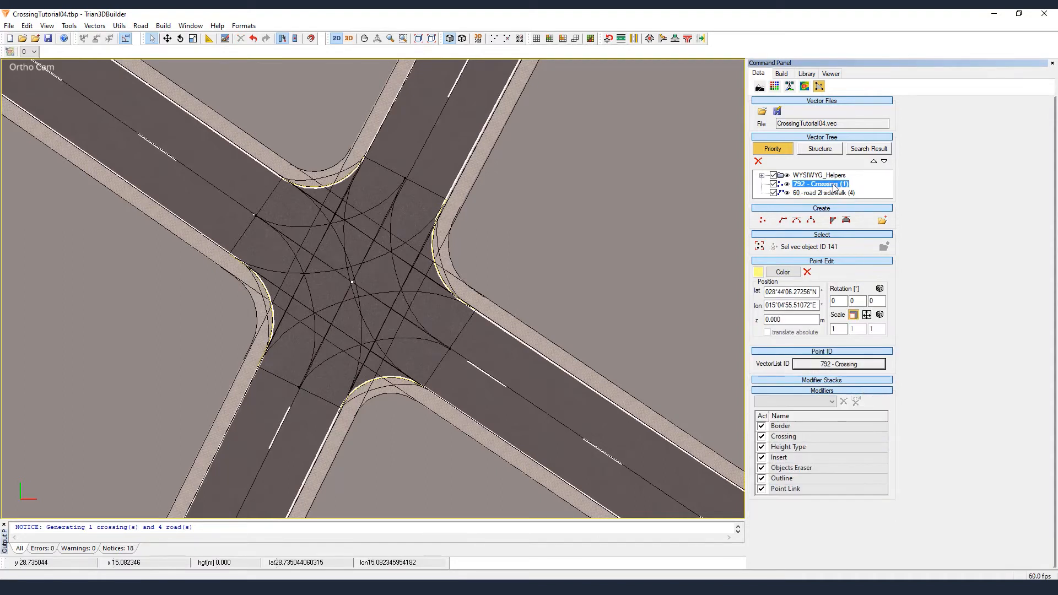
pyautogui.click(822, 175)
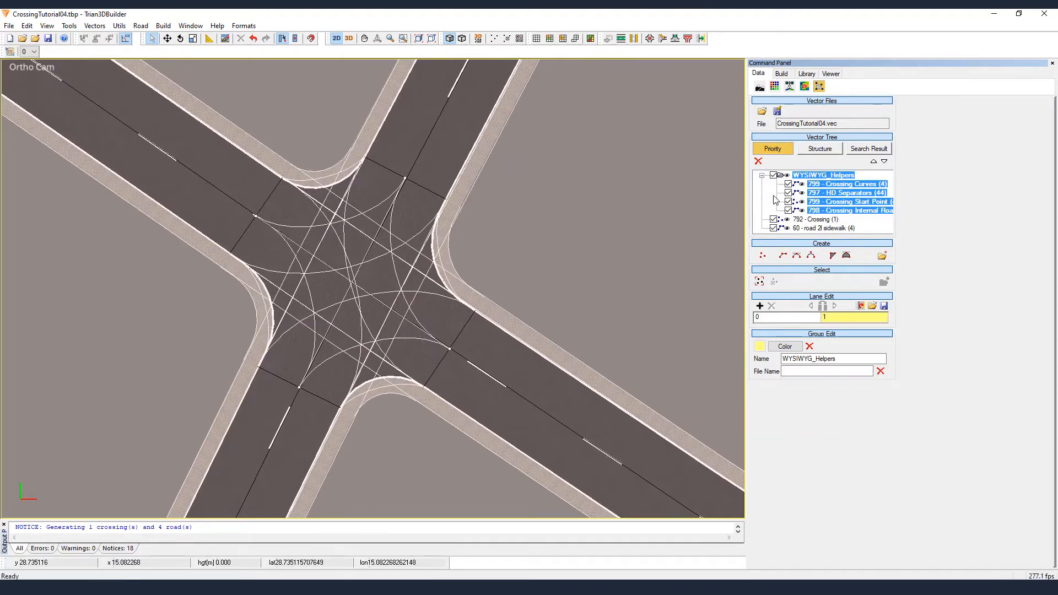
pyautogui.moveTo(598, 267); pyautogui.dragTo(600, 260, button='middle')
pyautogui.click(874, 185)
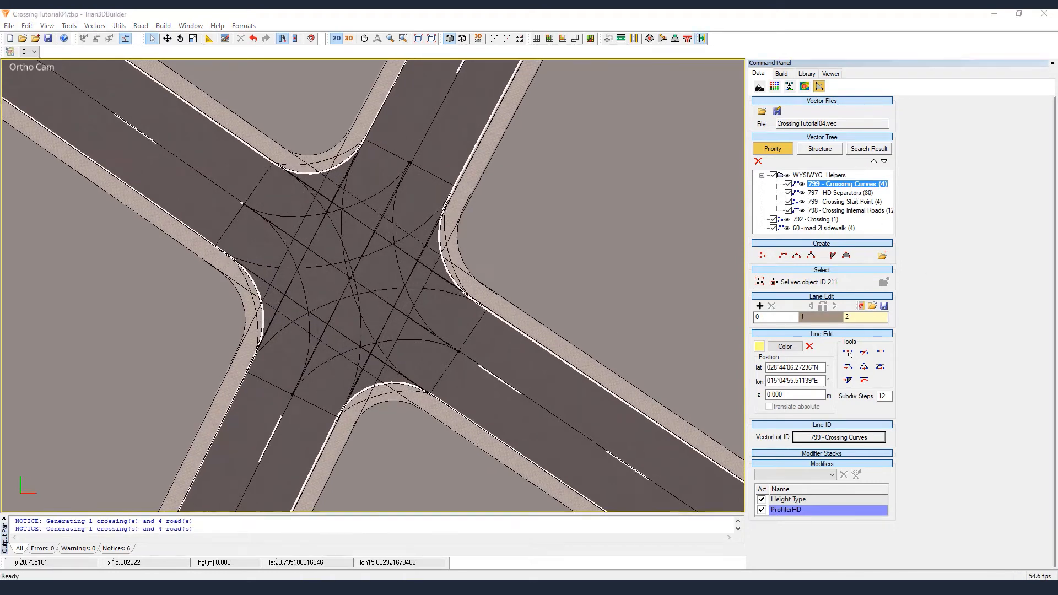
# - Switch the 792 - Crossing list to element mode and select its point at the road intersection
pyautogui.click(814, 220)
pyautogui.rightClick(412, 274)
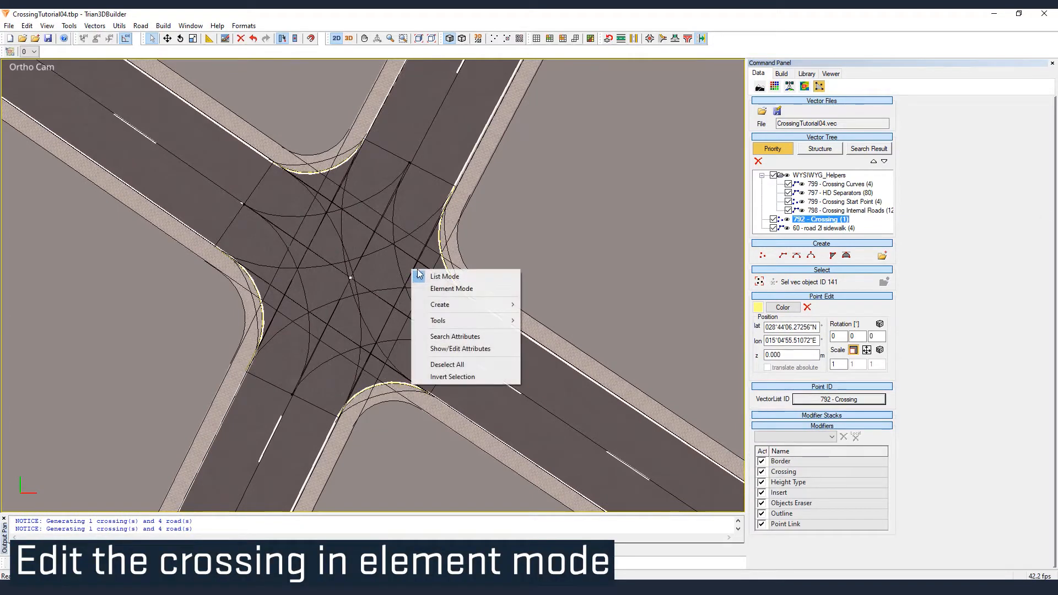
pyautogui.click(441, 288)
pyautogui.moveTo(330, 288); pyautogui.dragTo(330, 290)
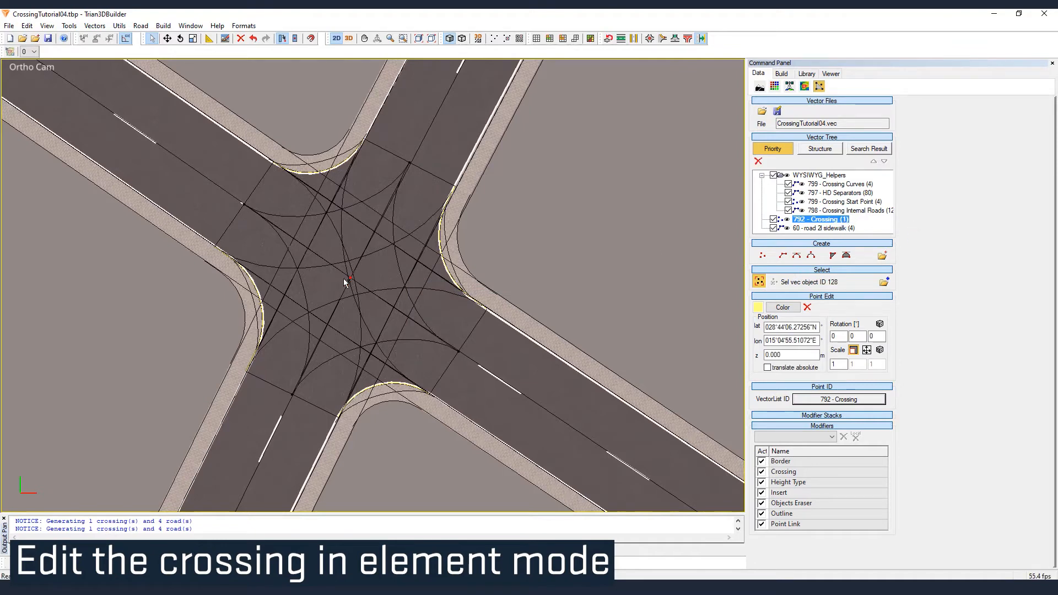
pyautogui.rightClick(365, 276)
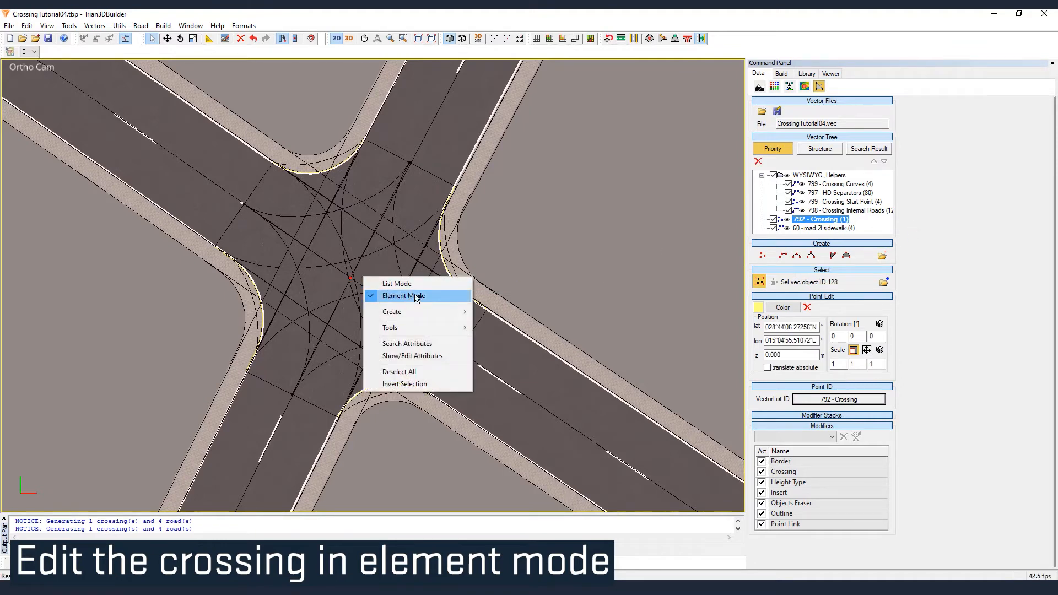
pyautogui.click(831, 220)
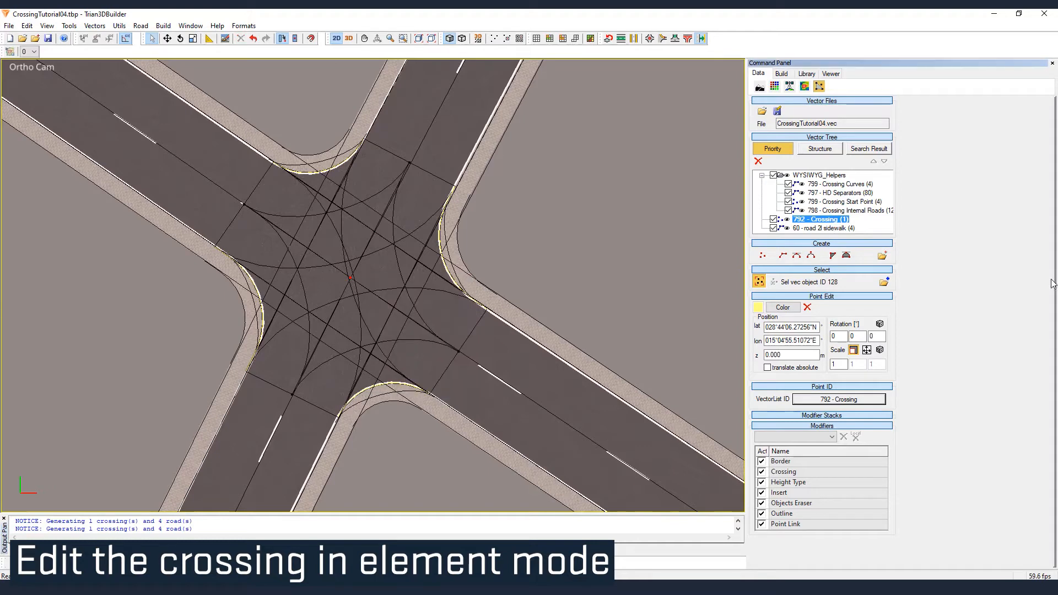
# - Set the crossing's material to (50;1) asphalt_bycicle in its Crossing modifier
pyautogui.click(785, 472)
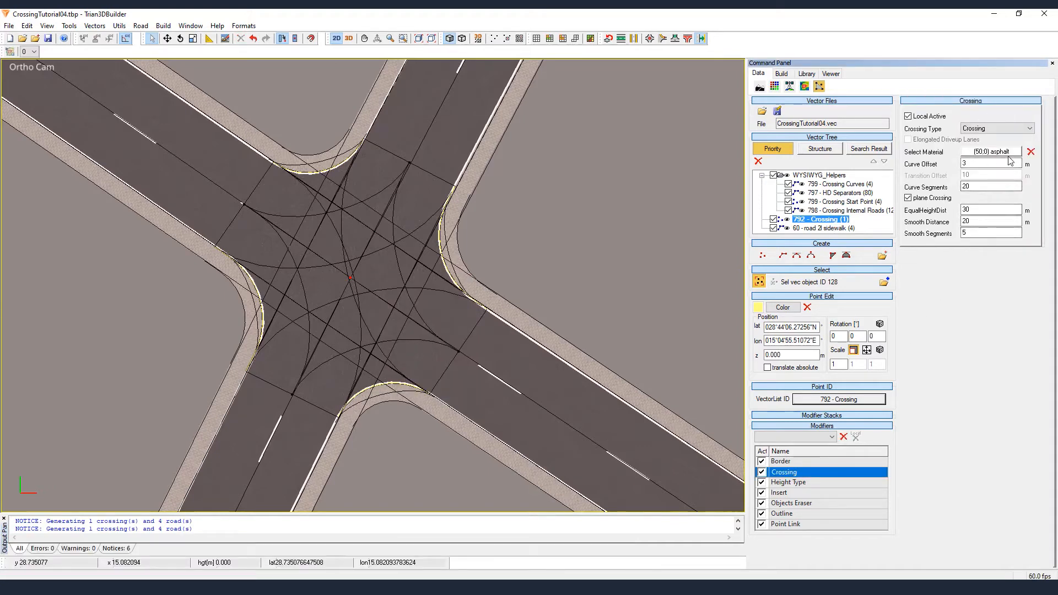
pyautogui.click(141, 26)
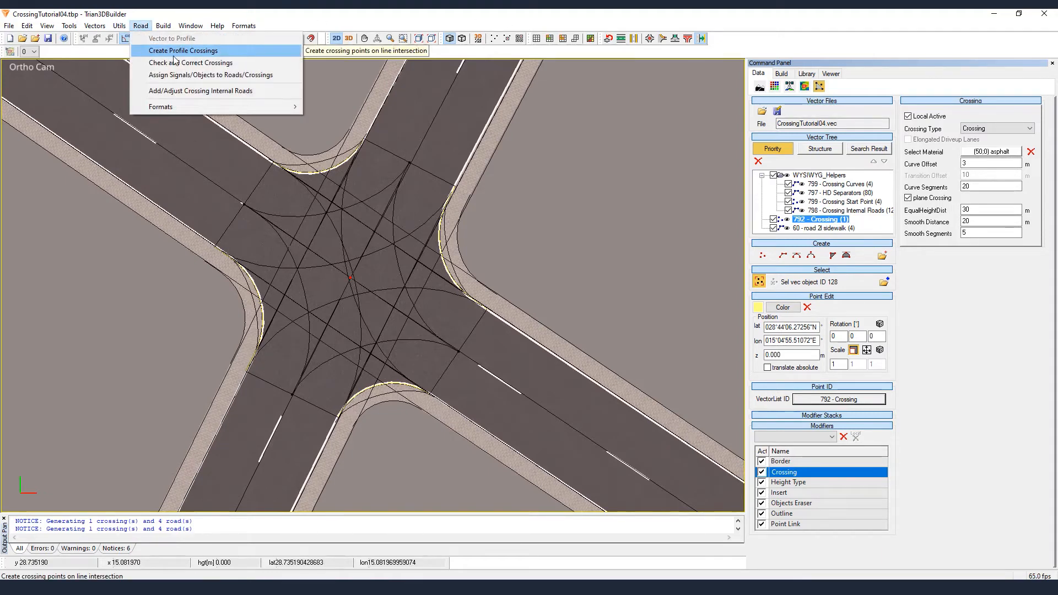
pyautogui.click(811, 222)
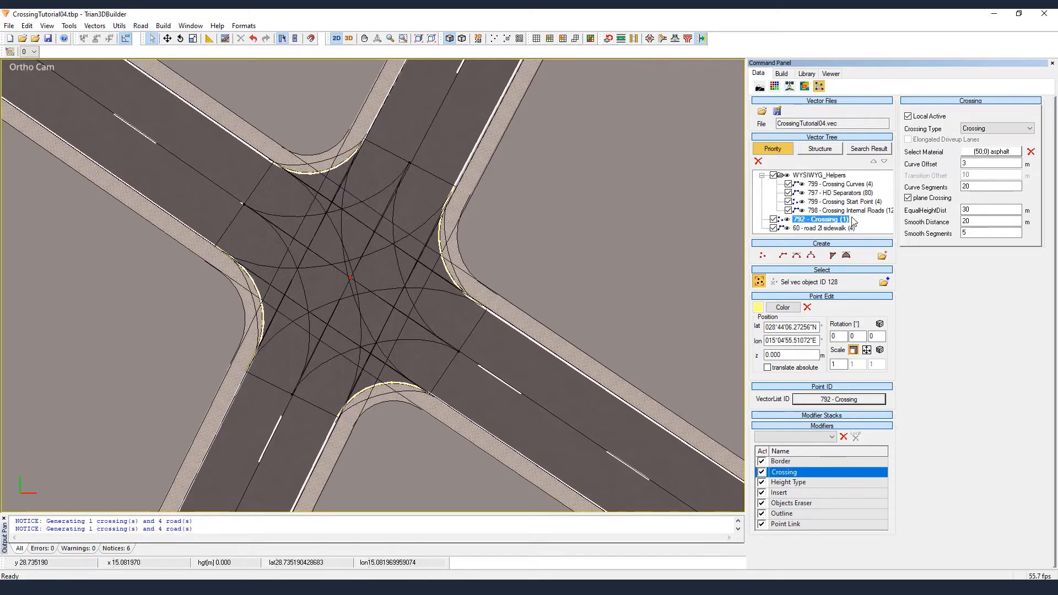
pyautogui.click(974, 153)
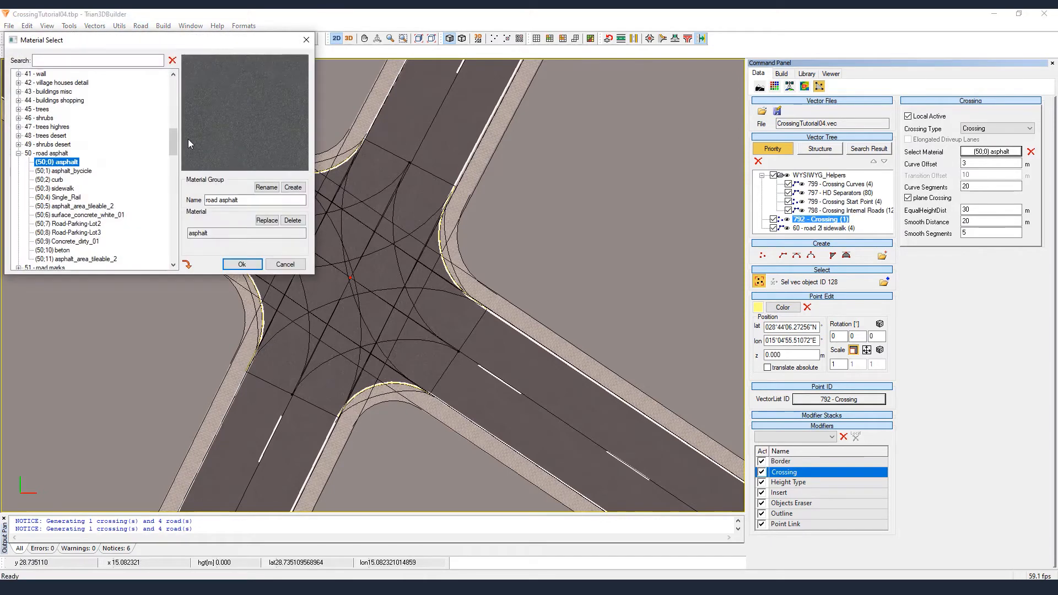
pyautogui.click(64, 170)
pyautogui.click(242, 264)
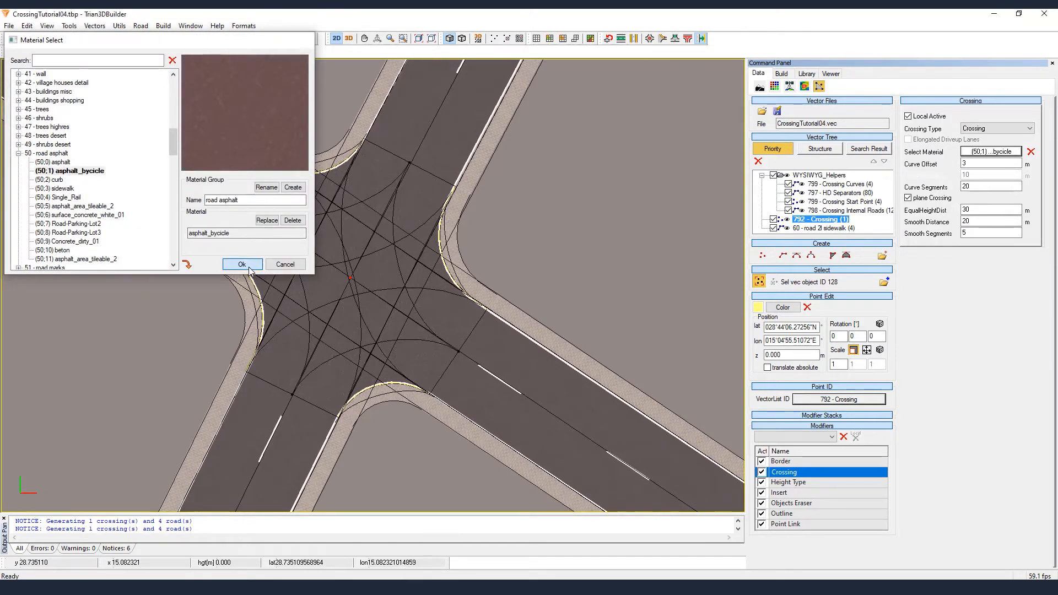
pyautogui.click(482, 295)
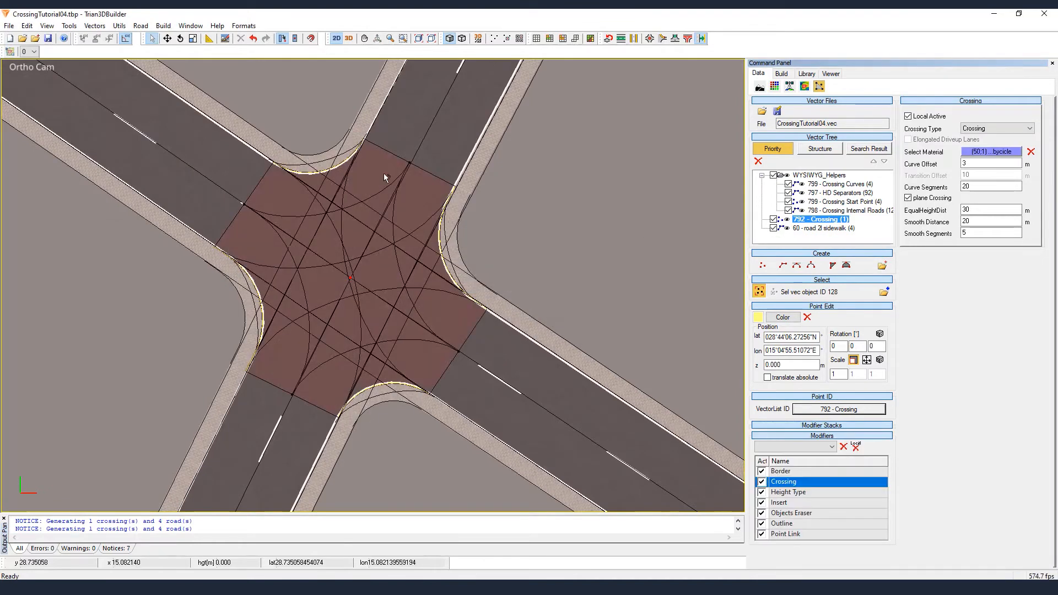
# - Return to list mode and open the Crossing modifier of the 792 - Crossing list
pyautogui.rightClick(252, 210)
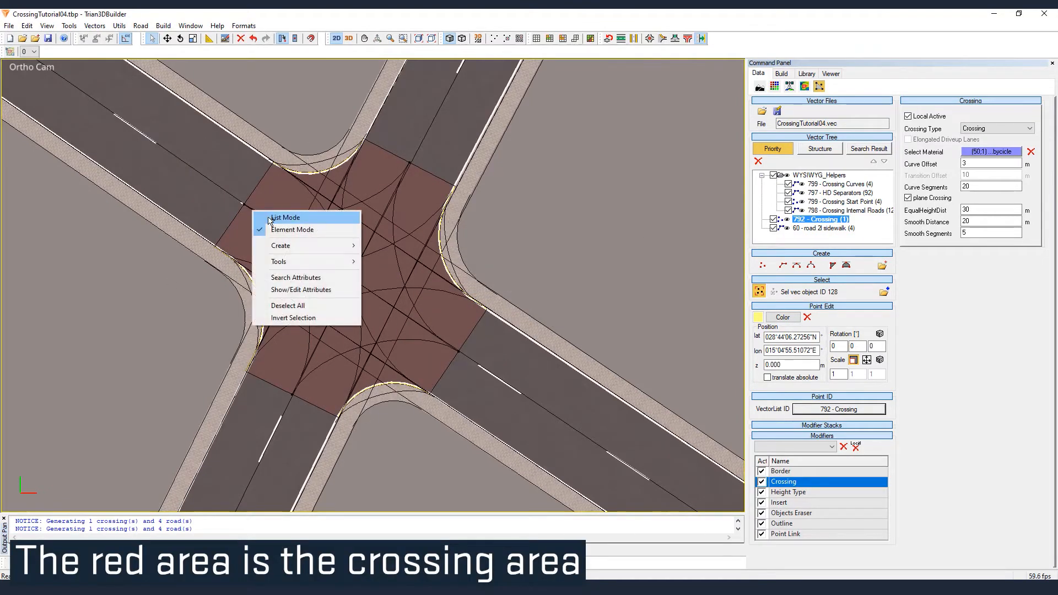
pyautogui.click(279, 220)
pyautogui.scroll(1, 365, 338)
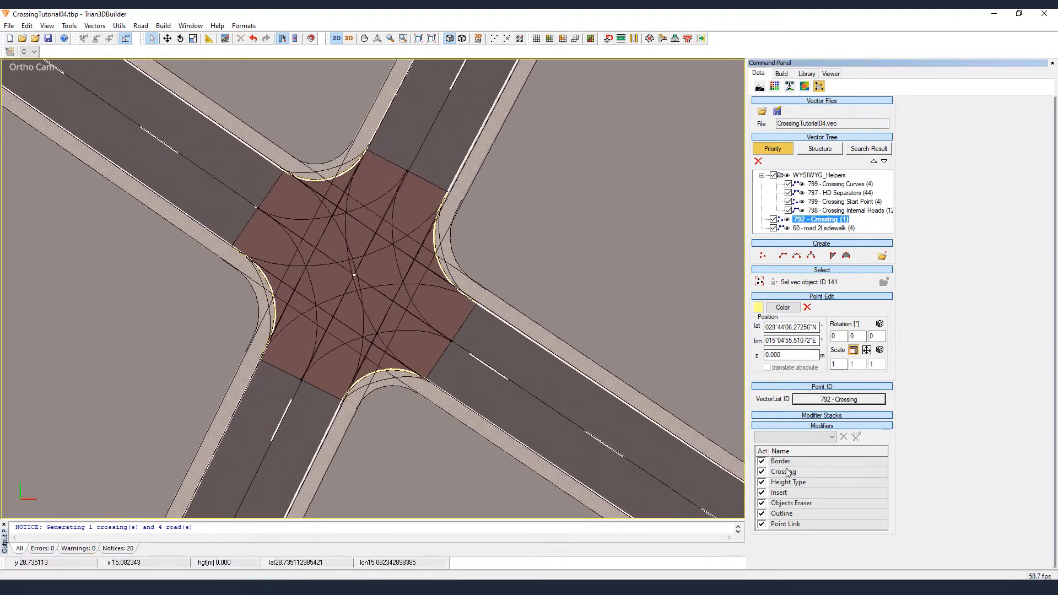
pyautogui.click(807, 468)
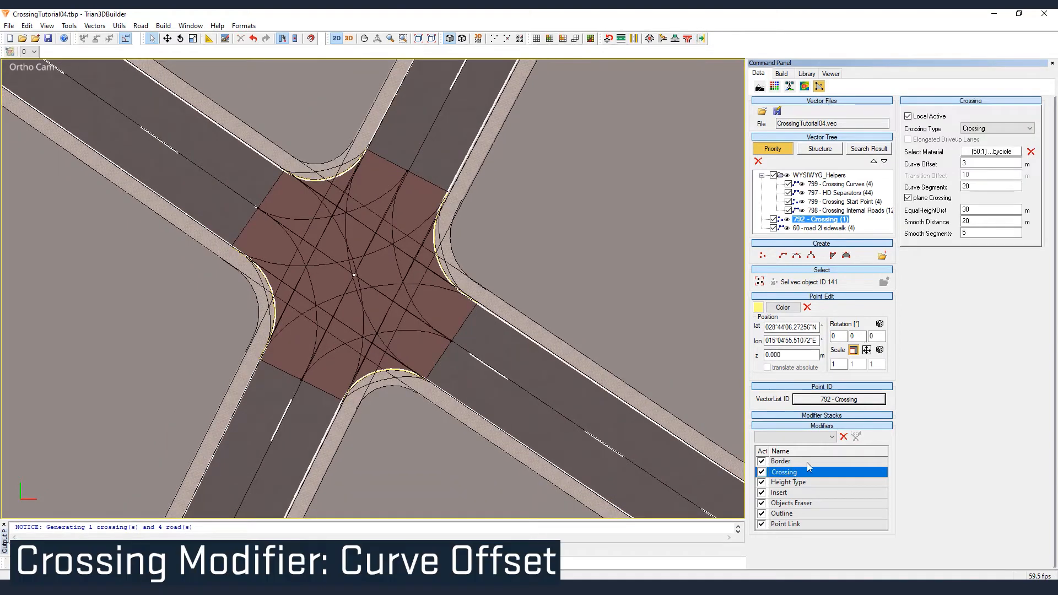
# - Select the crossing point in element mode and set its curve offset to 15 m as a local override
pyautogui.doubleClick(965, 163)
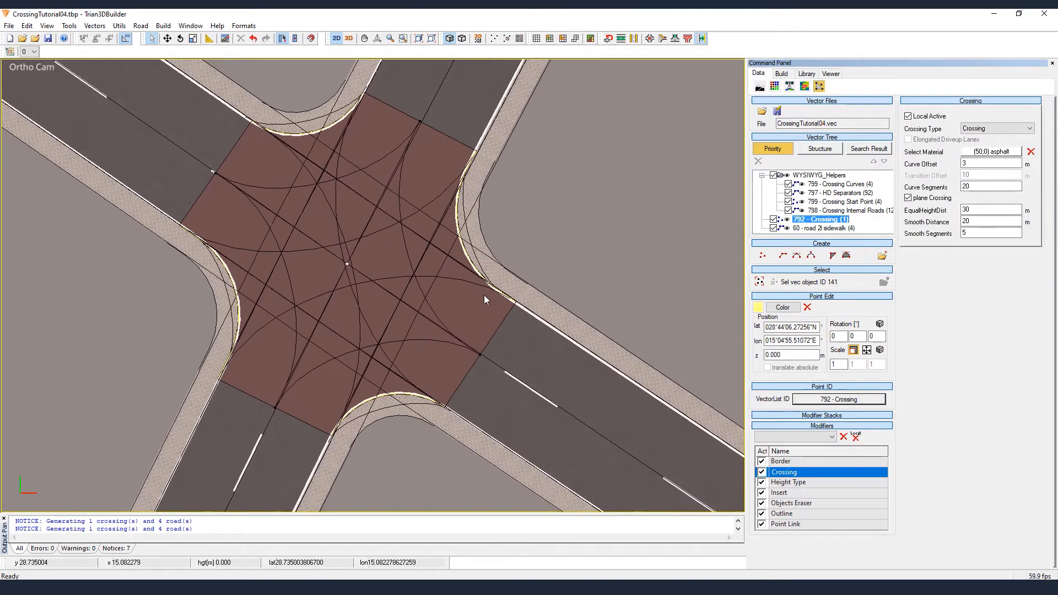
pyautogui.rightClick(498, 306)
pyautogui.click(500, 303)
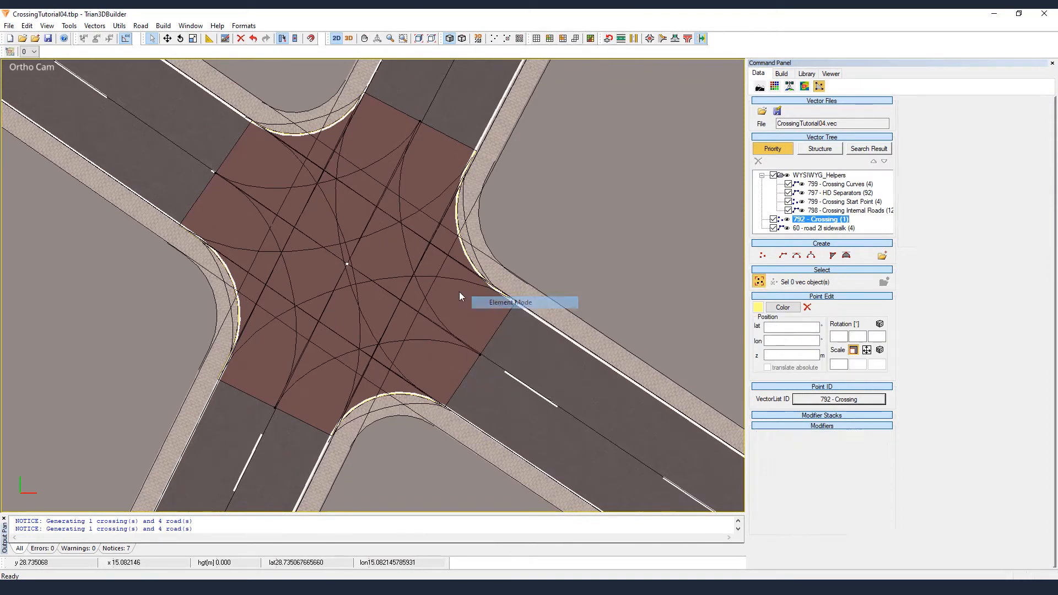
pyautogui.click(347, 264)
pyautogui.doubleClick(982, 164)
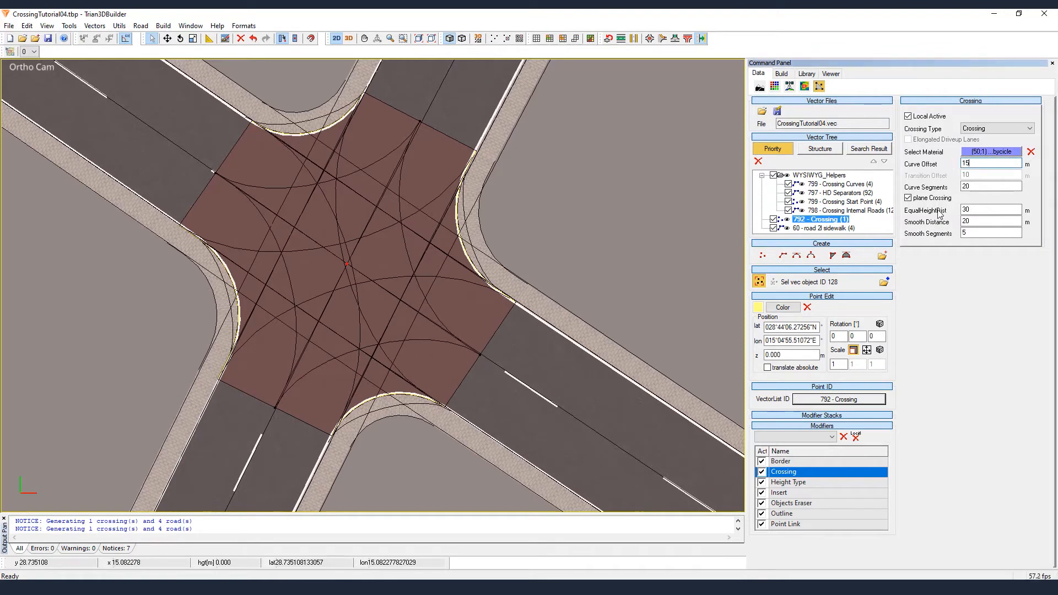
pyautogui.press('Return')
pyautogui.click(530, 297)
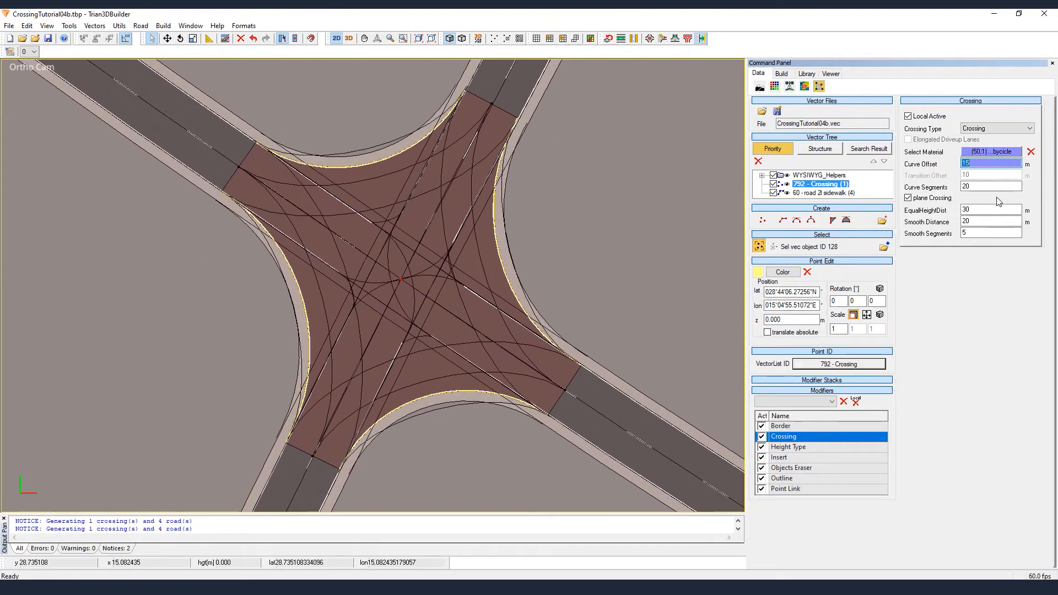
# - Set the crossing's curve offset to 1 m as a local override
pyautogui.write('1')
pyautogui.press('Return')
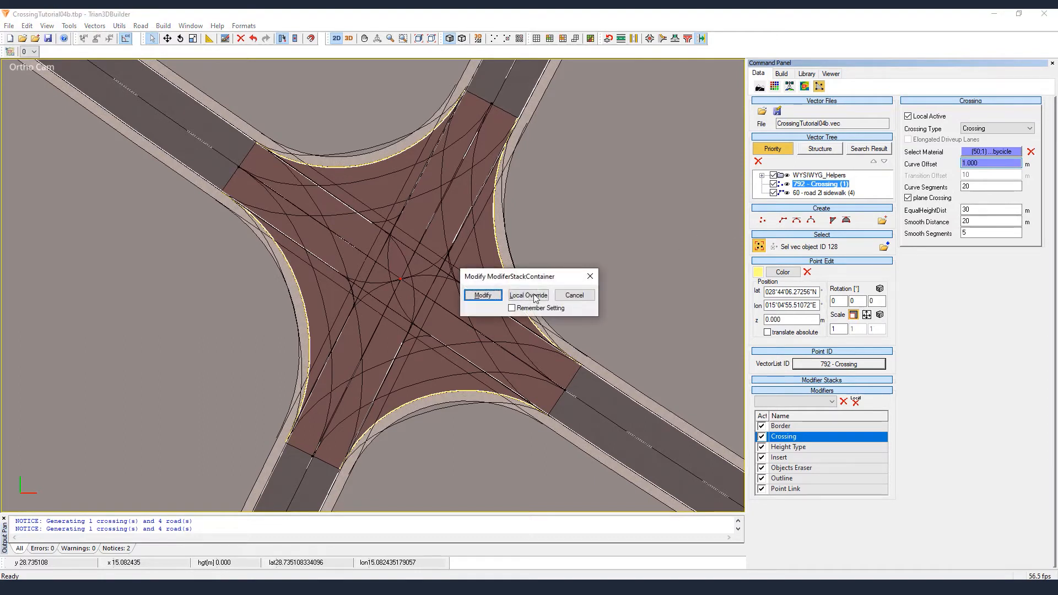
pyautogui.click(528, 295)
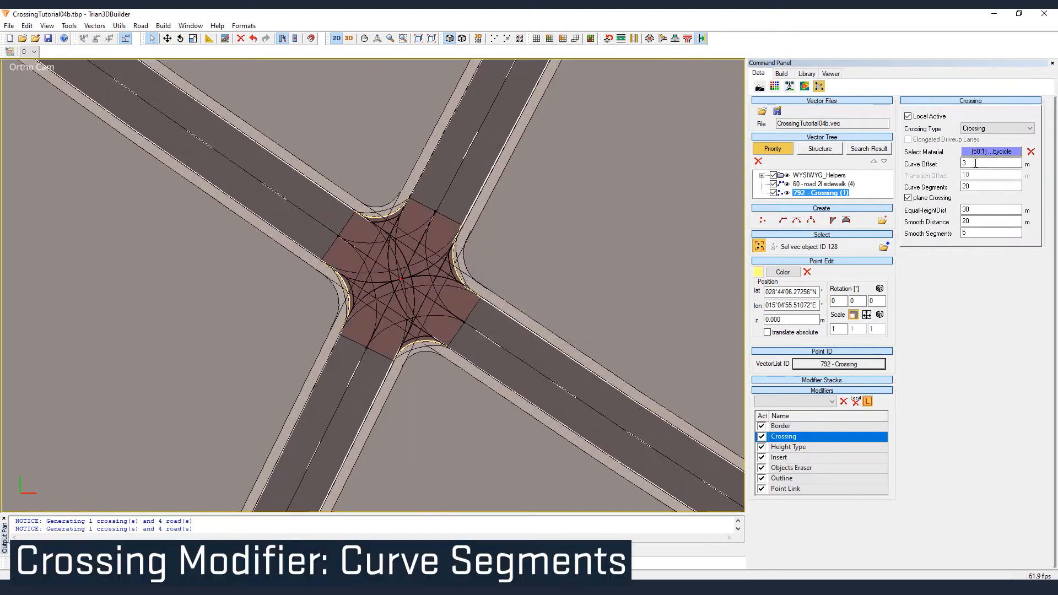
# - Try the crossing's rounded corners with 2 and with 6 curve segments
pyautogui.click(975, 187)
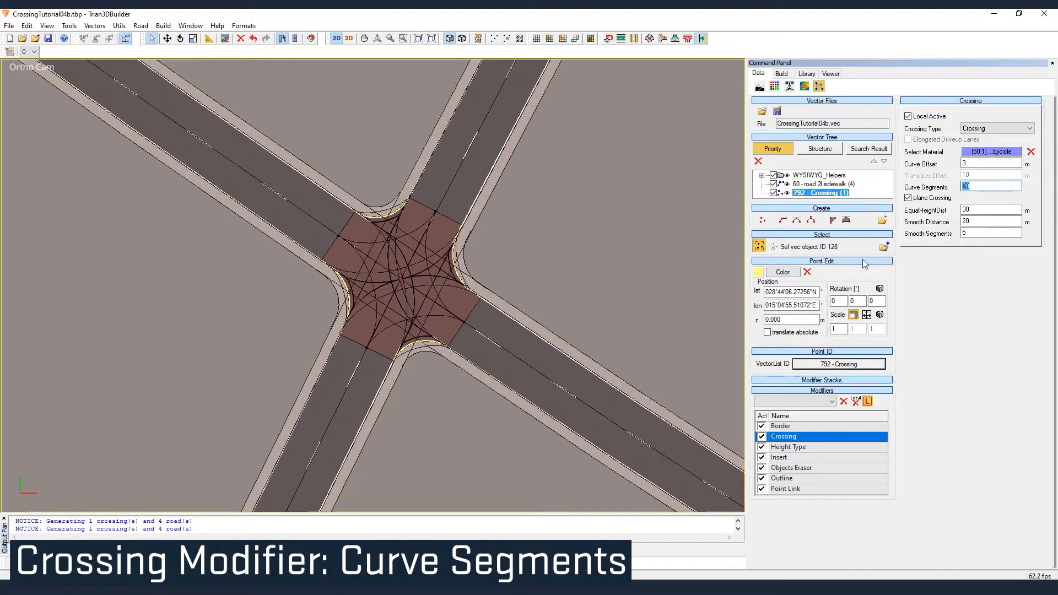
pyautogui.write('2')
pyautogui.press('Return')
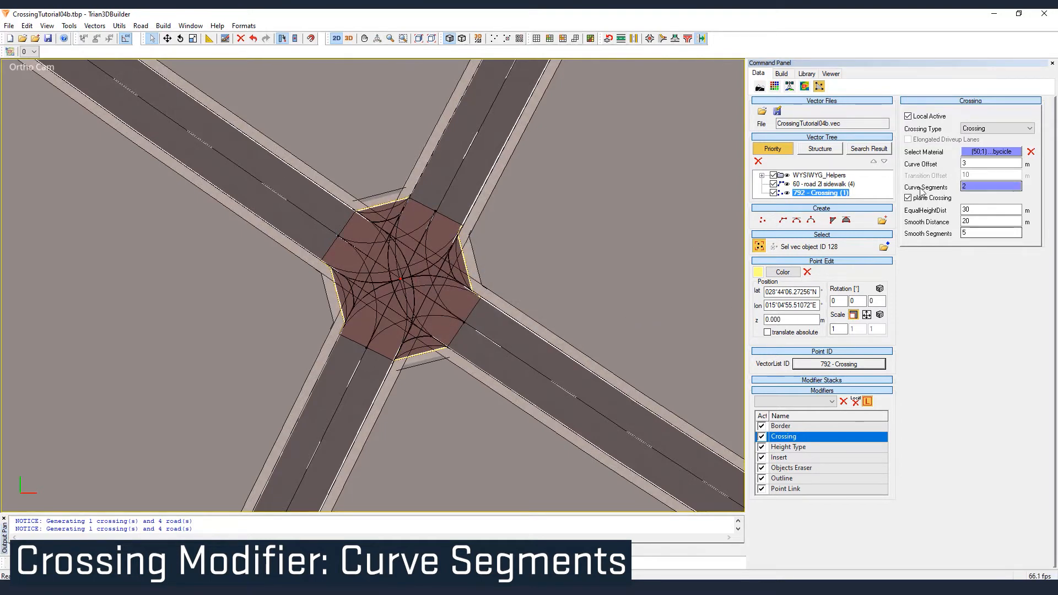
pyautogui.moveTo(975, 186); pyautogui.dragTo(930, 197)
pyautogui.write('6')
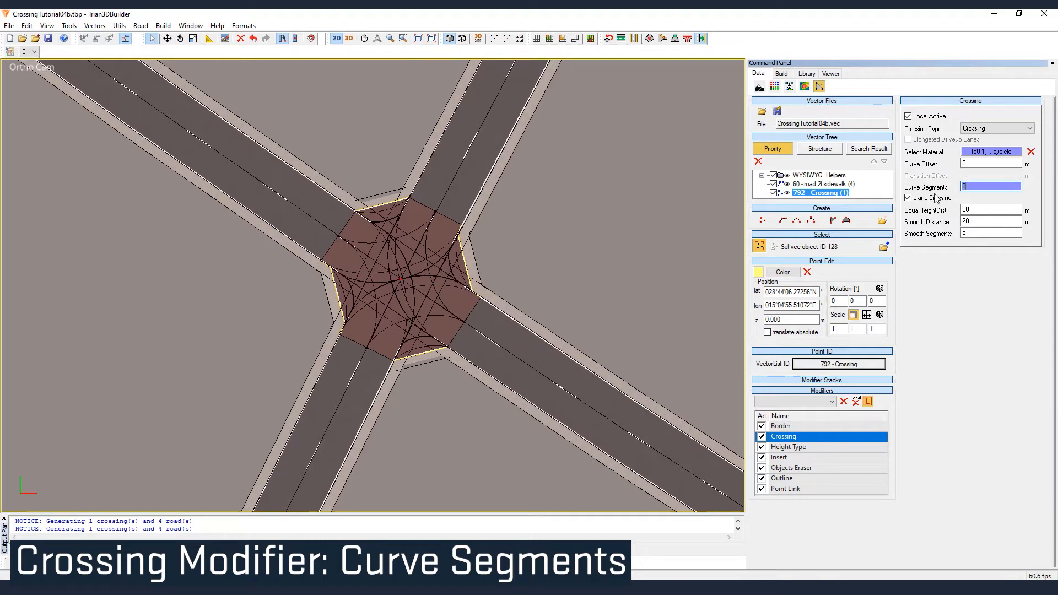
pyautogui.press('Return')
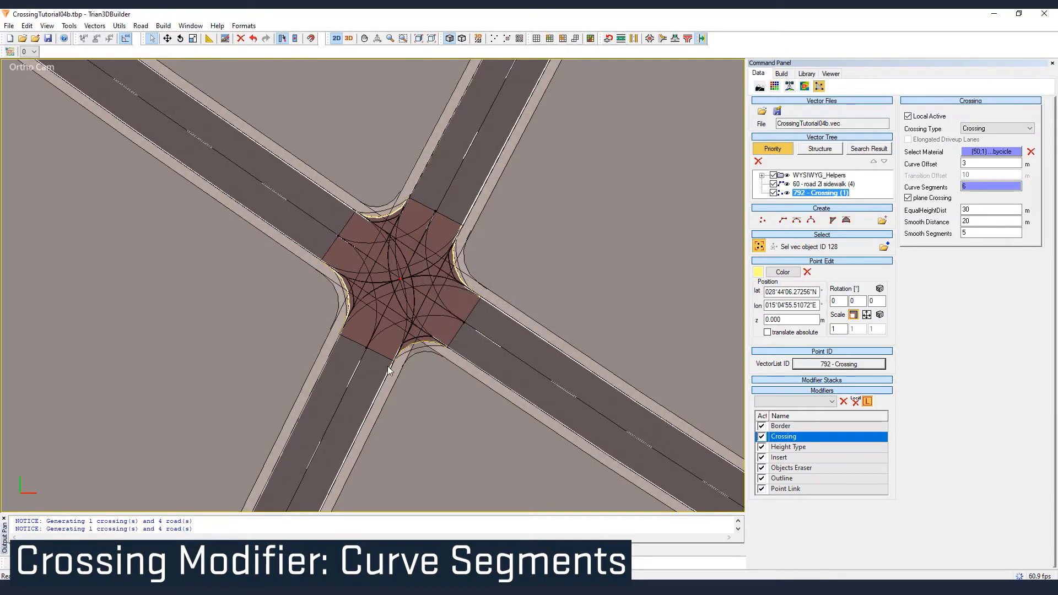
# - Set the crossing's curve segments back to 20
pyautogui.doubleClick(961, 188)
pyautogui.write('2')
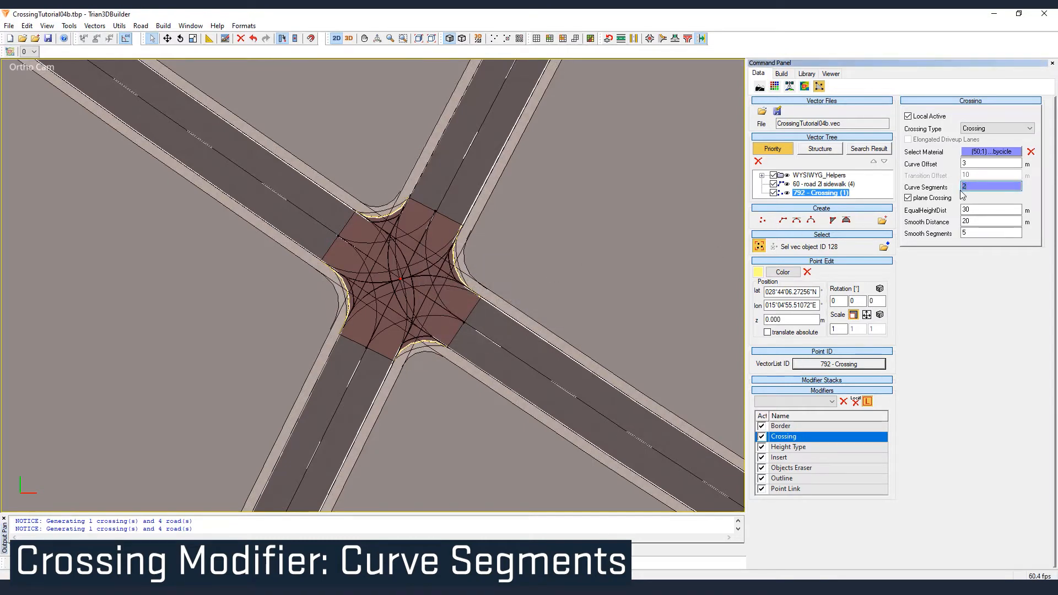
pyautogui.write('0')
pyautogui.press('Return')
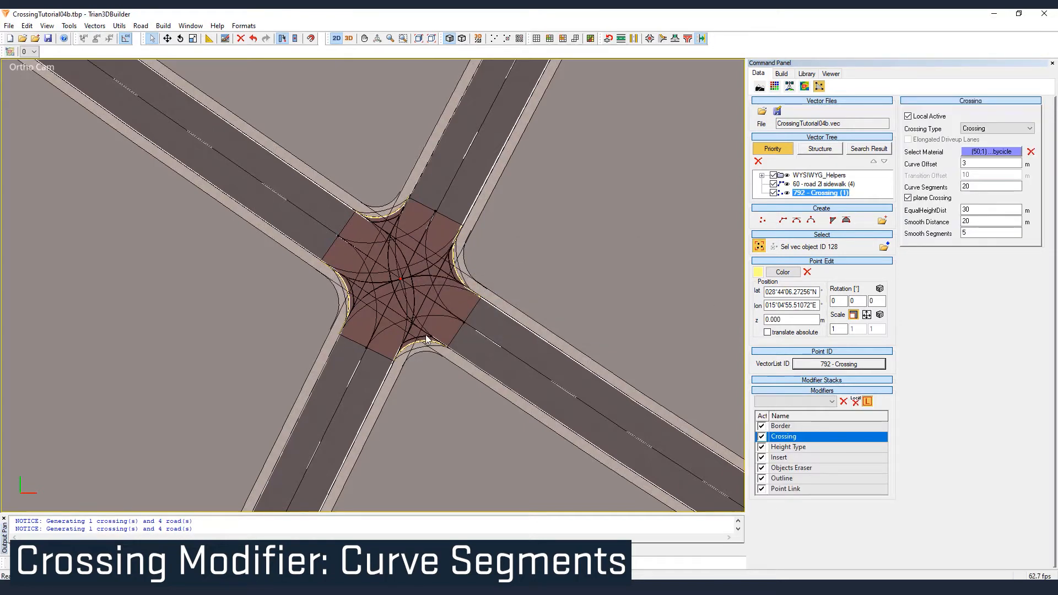
# - Switch back to list mode and view the available crossing types without changing the Crossing type
pyautogui.rightClick(426, 339)
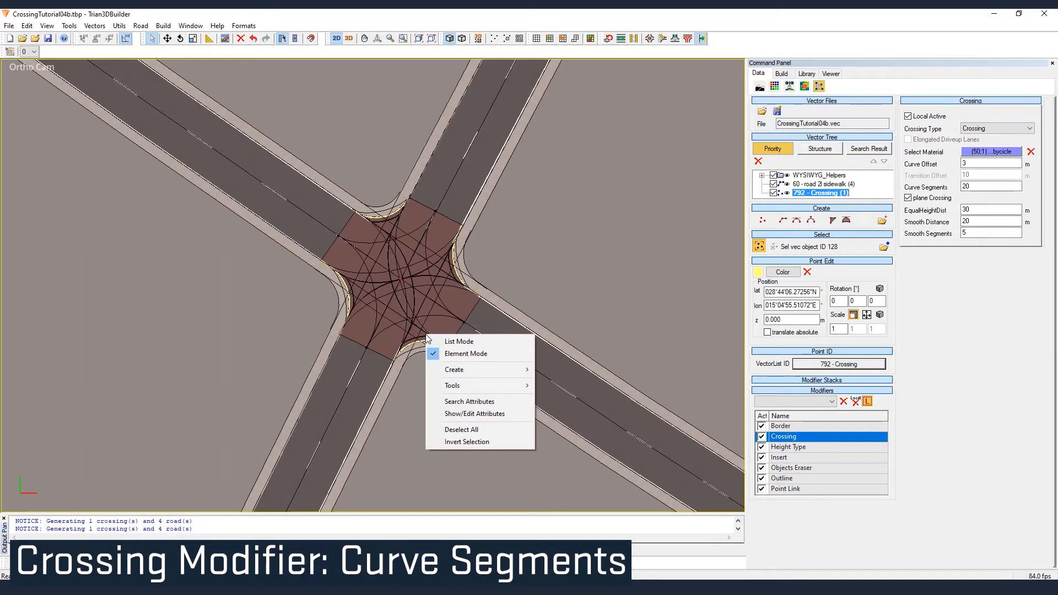
pyautogui.click(461, 341)
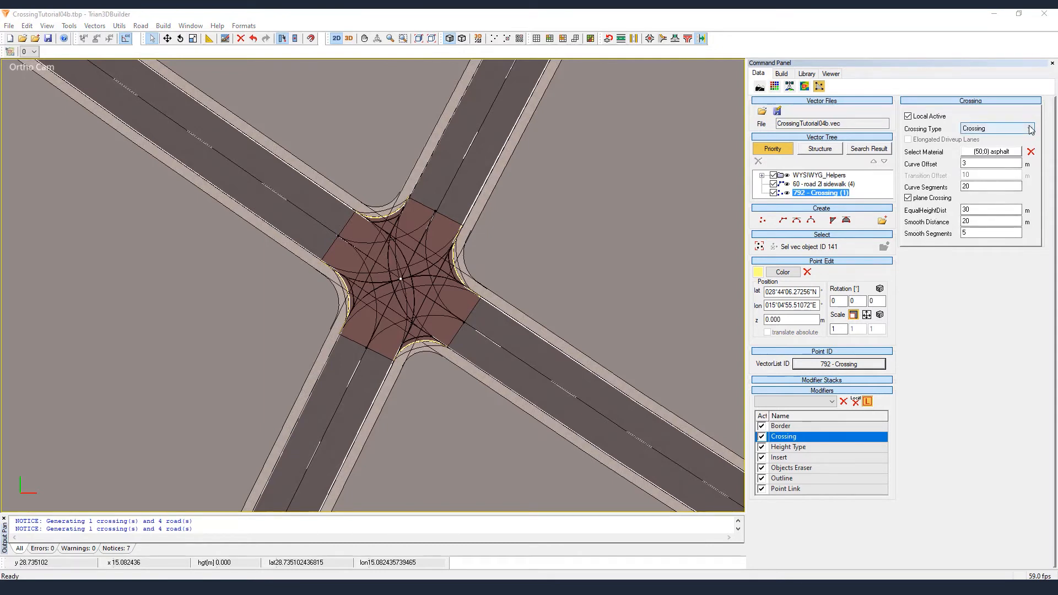
pyautogui.click(1010, 132)
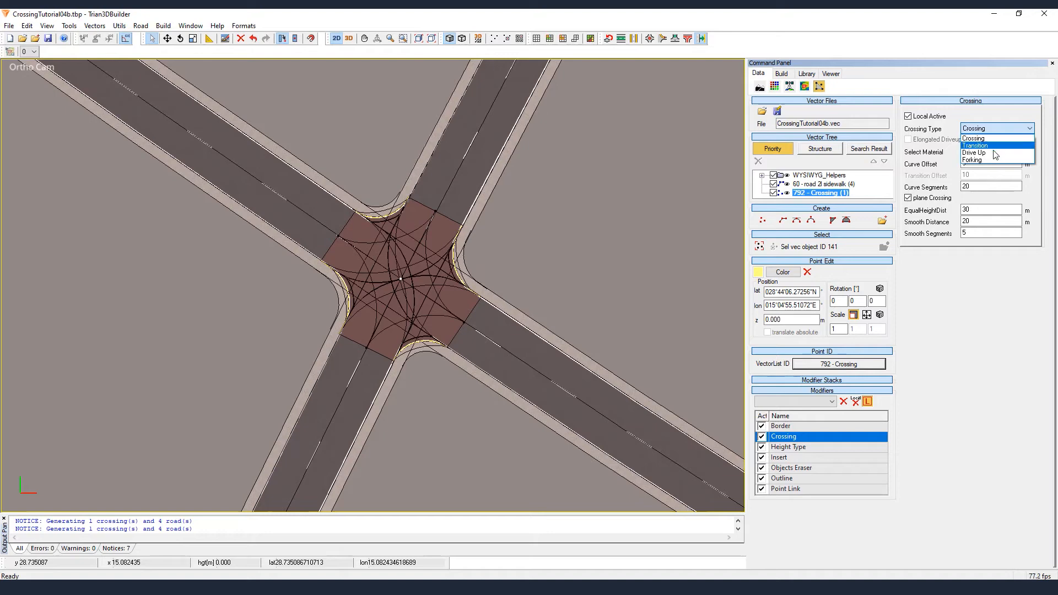
pyautogui.click(989, 114)
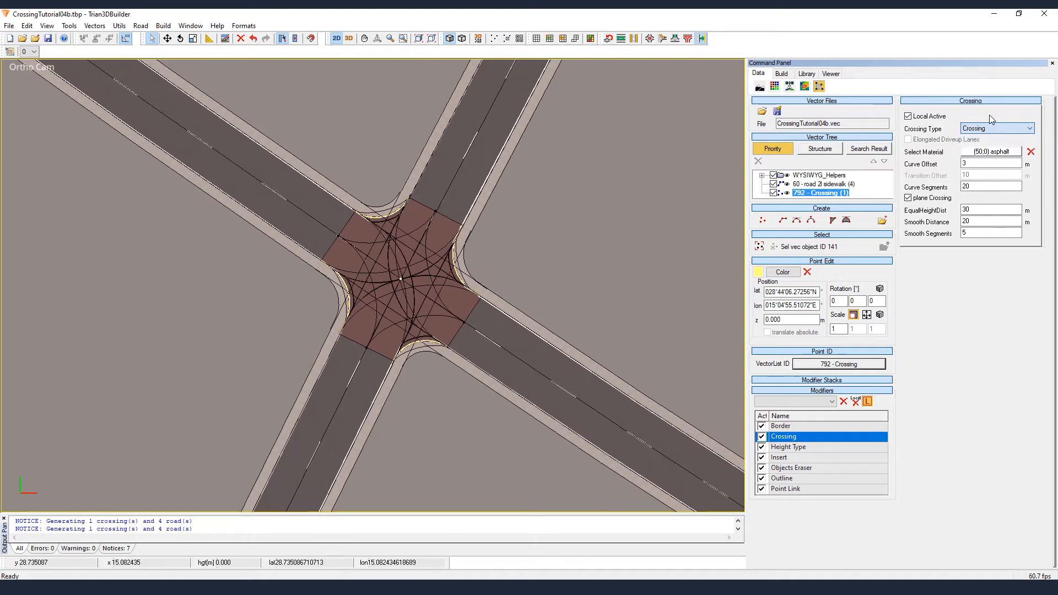
# - Expand the WYSIWYG_Helpers group, enlarge the viewport and select the 799 - Crossing Start Point list
pyautogui.doubleClick(818, 176)
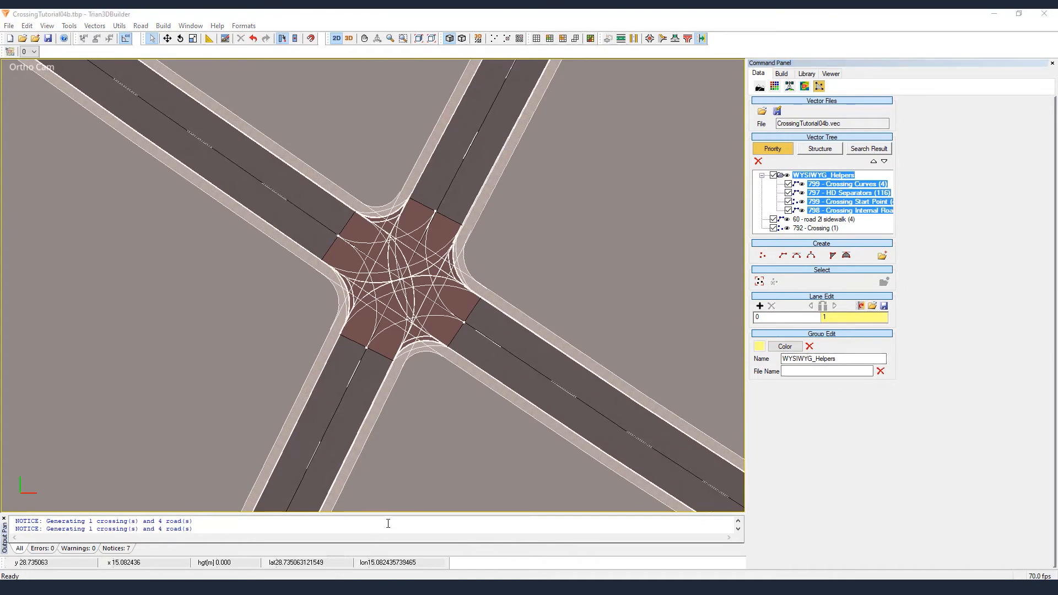
pyautogui.moveTo(388, 514); pyautogui.dragTo(386, 531)
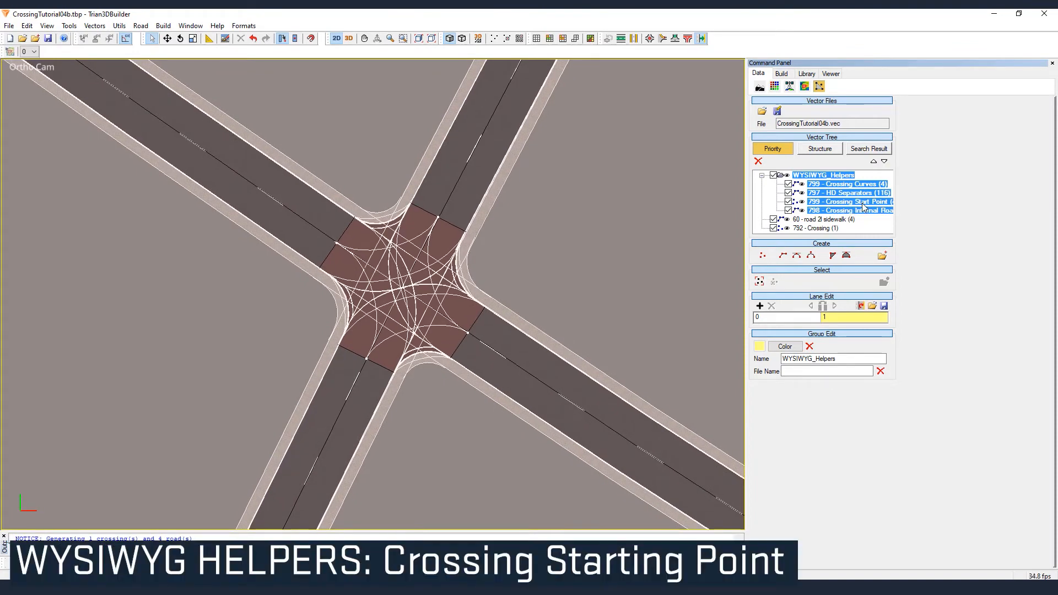
pyautogui.click(863, 204)
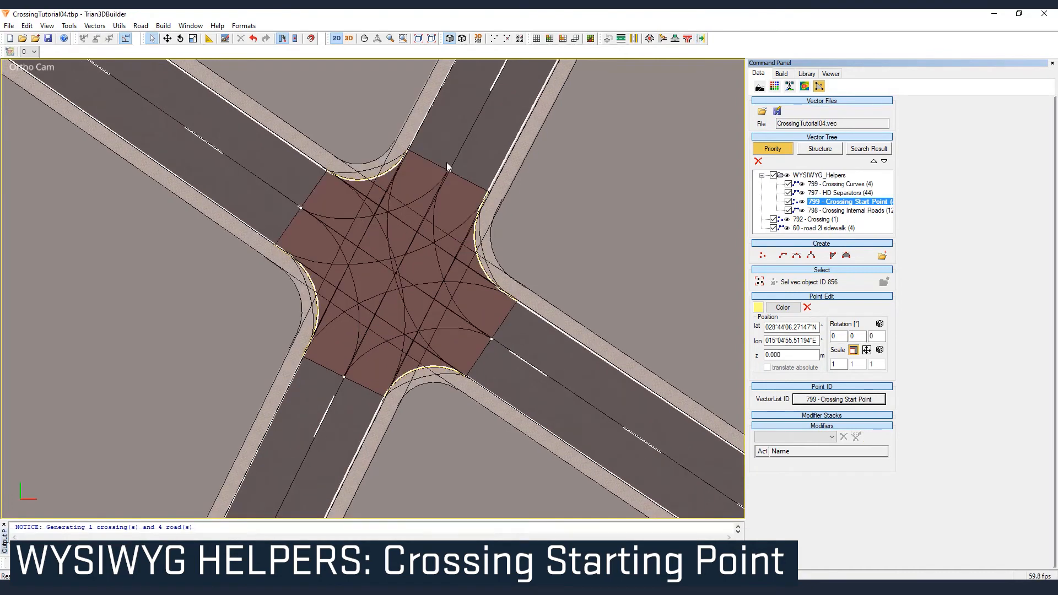
# - In element mode, move the northeast road's crossing start point toward the crossing centre, and back outward slightly beyond its original place
pyautogui.rightClick(446, 161)
pyautogui.click(465, 188)
pyautogui.click(447, 170)
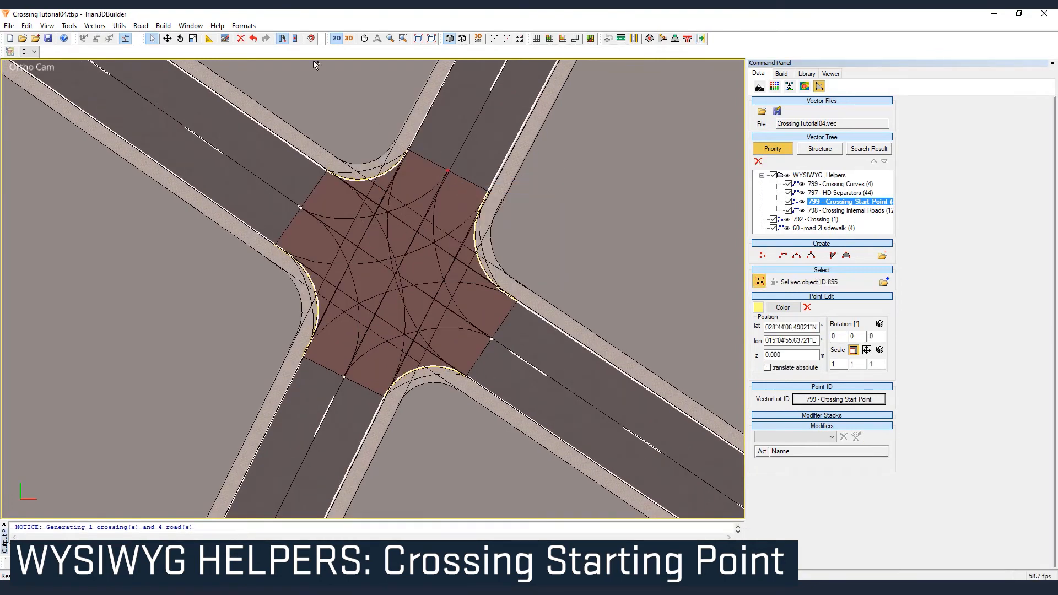
pyautogui.click(168, 39)
pyautogui.moveTo(436, 183); pyautogui.dragTo(425, 213)
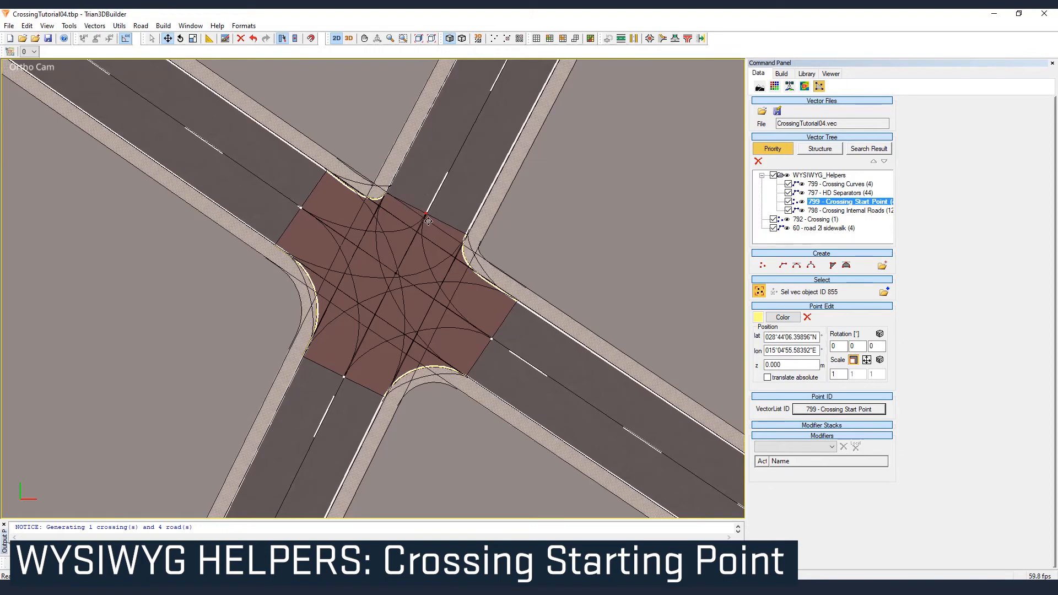
pyautogui.moveTo(439, 193); pyautogui.dragTo(456, 160)
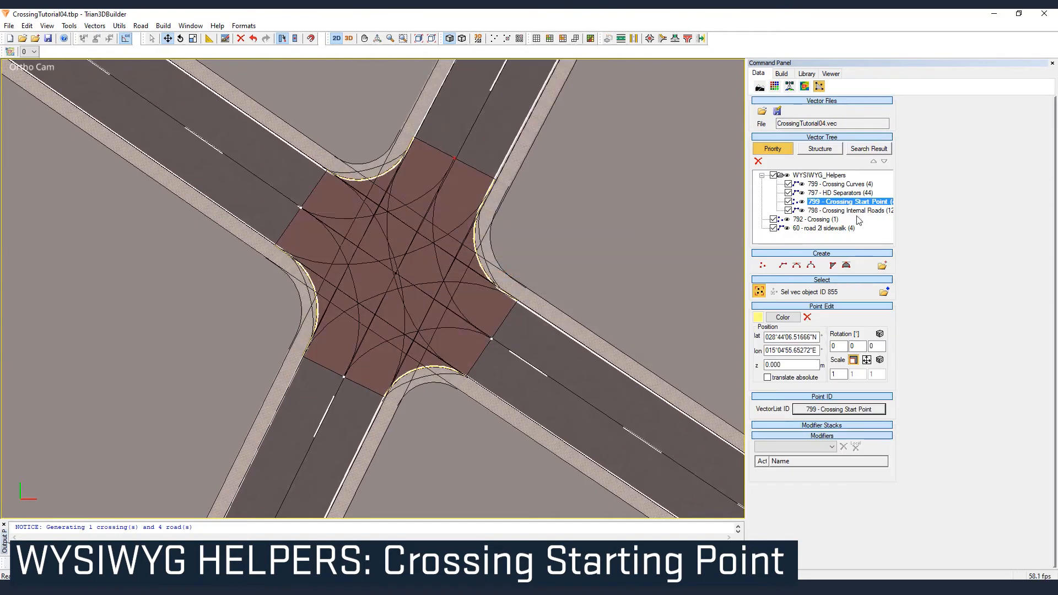
# - Select the 799 - Crossing Curves list and, in element mode, pick the curve on the crossing's east corner
pyautogui.click(848, 193)
pyautogui.moveTo(484, 280); pyautogui.dragTo(465, 306, button='middle')
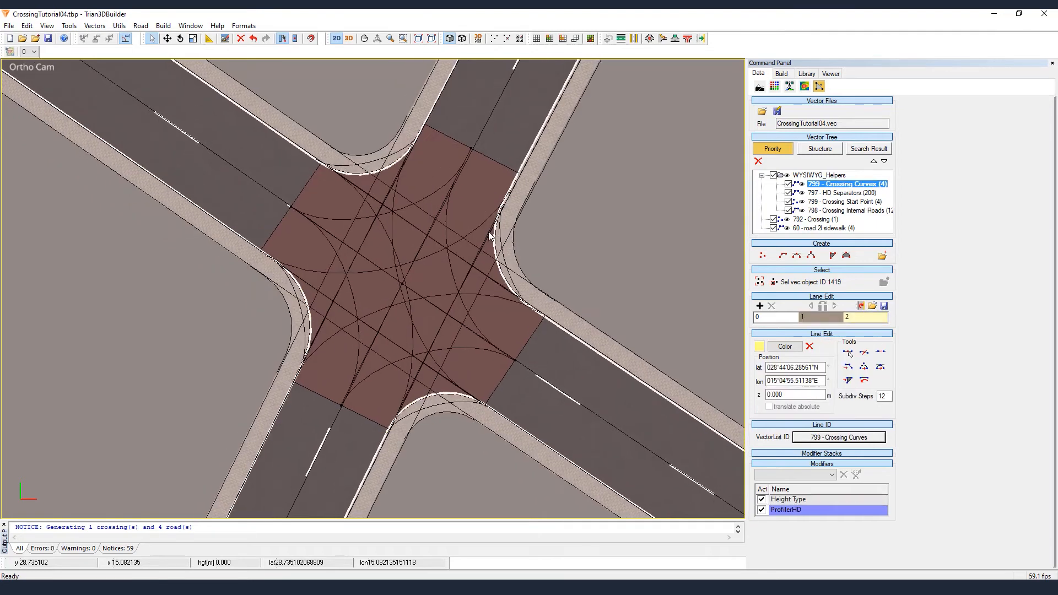
pyautogui.scroll(2, 489, 229)
pyautogui.rightClick(497, 223)
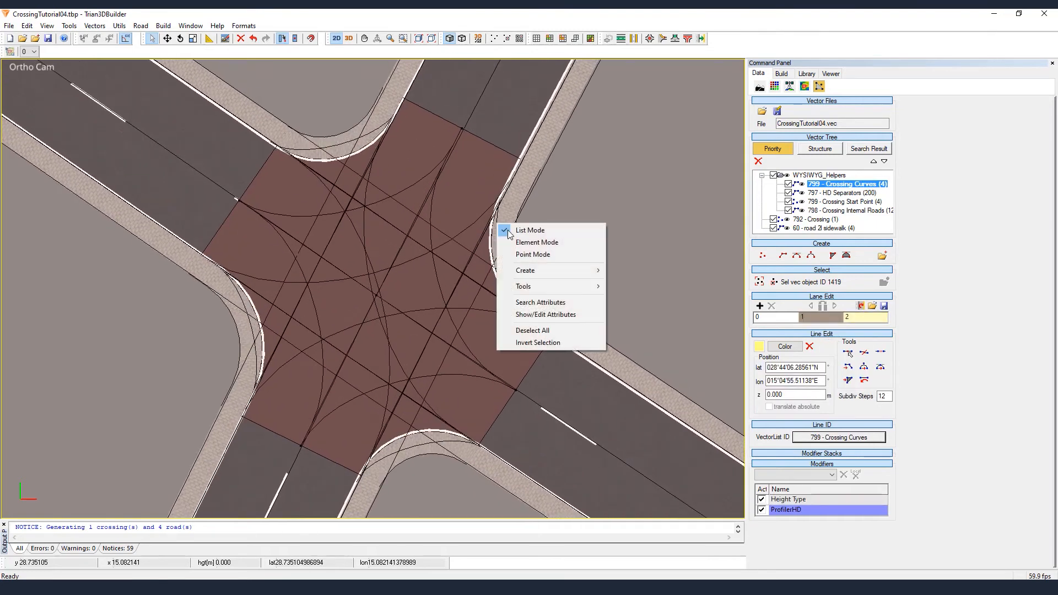
pyautogui.click(528, 242)
pyautogui.click(503, 196)
pyautogui.scroll(2, 505, 195)
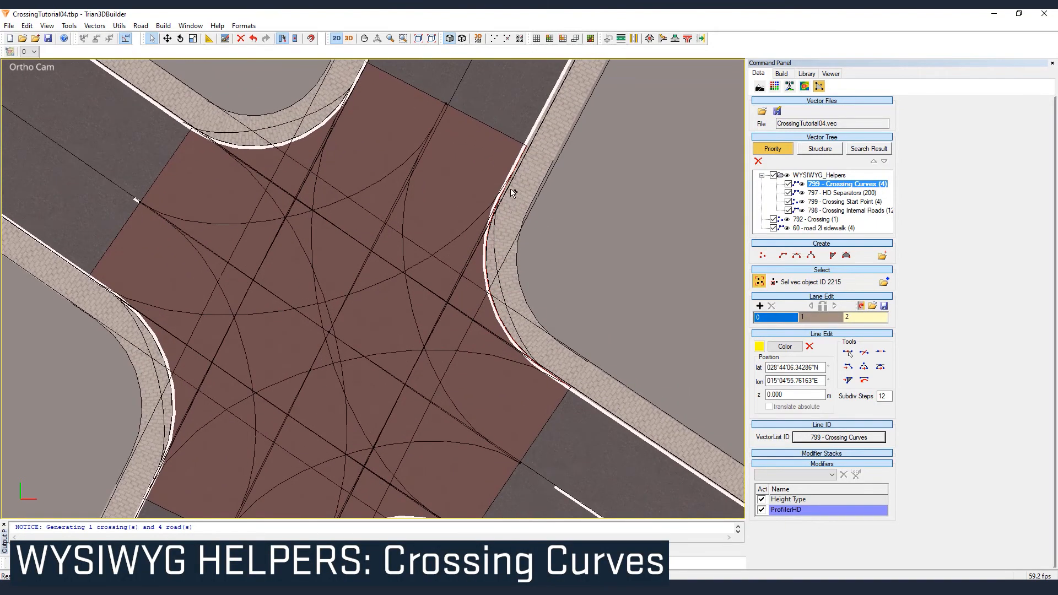
# - In point mode, reshape the east corner curve by slightly moving its upper inner control point
pyautogui.rightClick(511, 190)
pyautogui.click(534, 221)
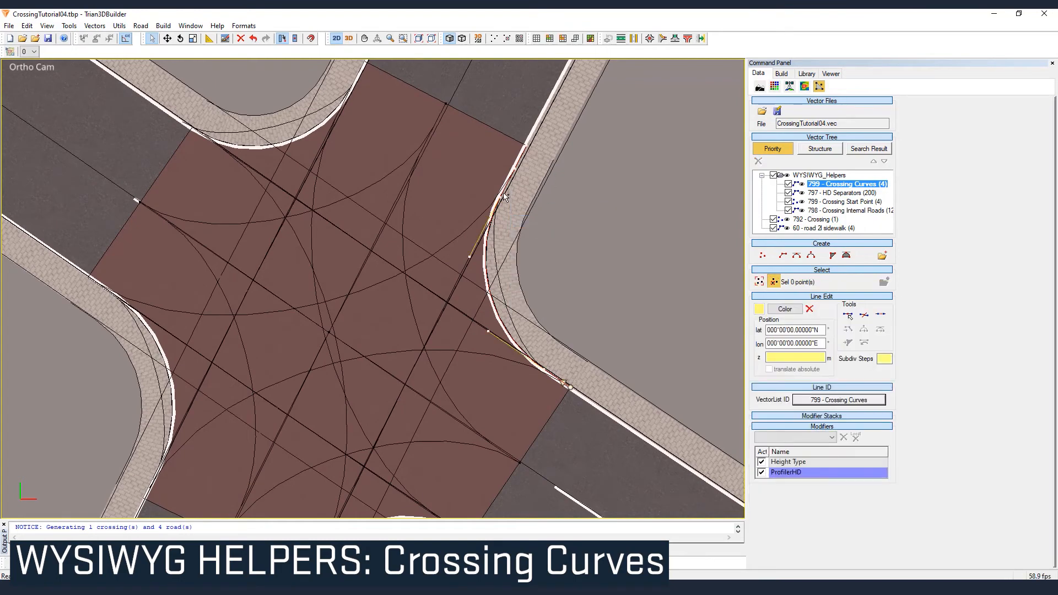
pyautogui.click(469, 256)
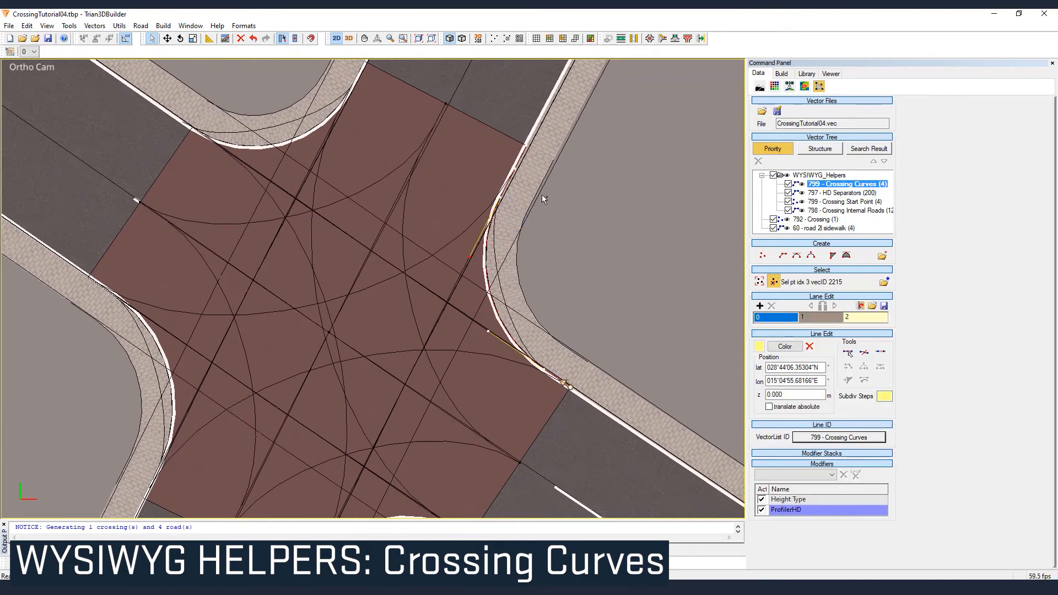
pyautogui.scroll(2, 528, 228)
pyautogui.scroll(1, 510, 223)
pyautogui.scroll(-1, 506, 116)
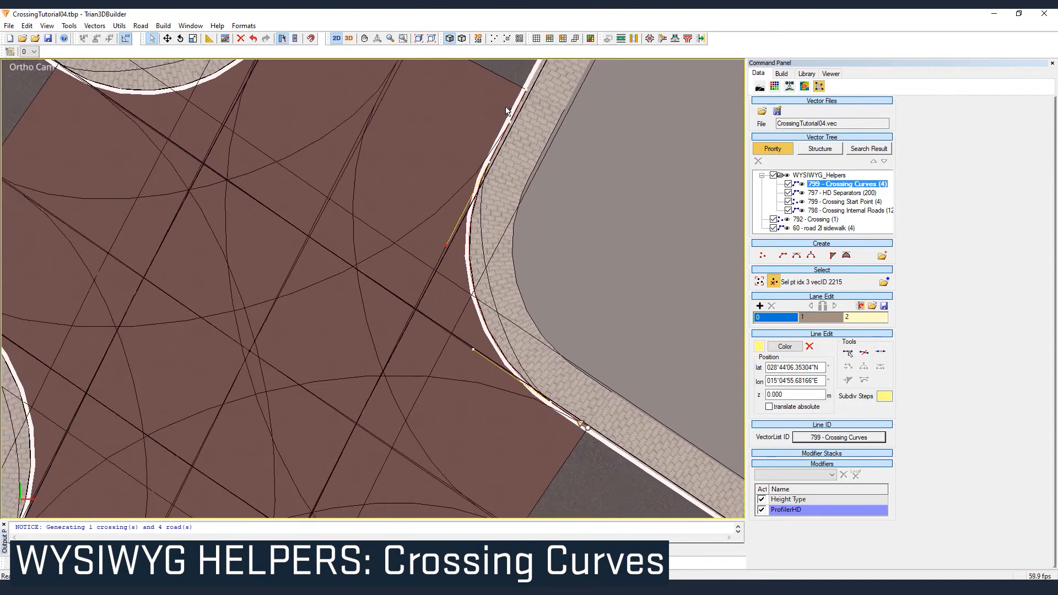
pyautogui.scroll(-2, 602, 244)
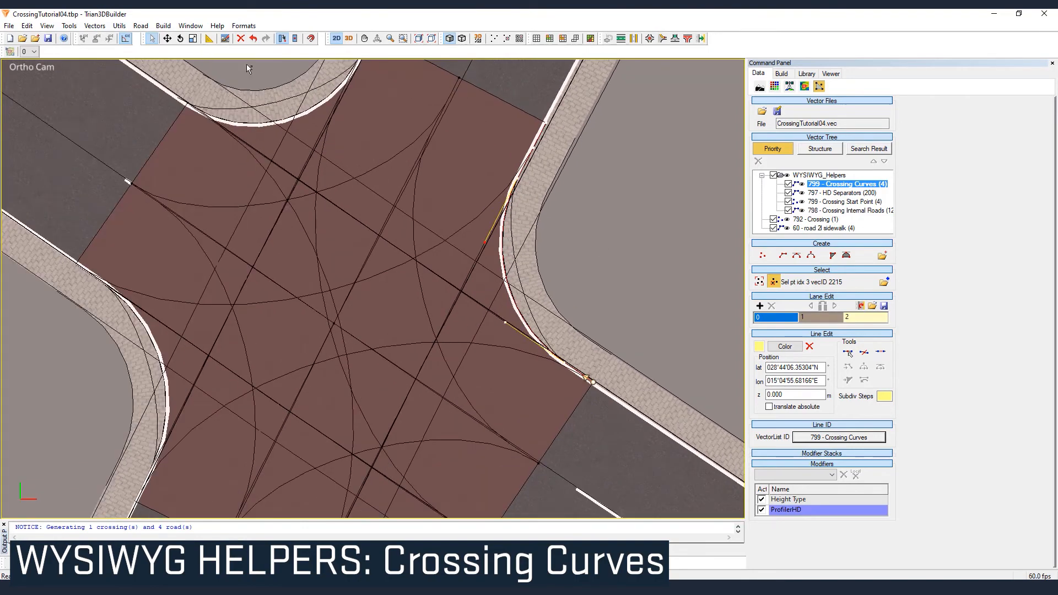
pyautogui.click(167, 38)
pyautogui.moveTo(476, 242)
pyautogui.mouseDown()
pyautogui.moveTo(441, 235)
pyautogui.moveTo(495, 260)
pyautogui.moveTo(481, 254)
pyautogui.mouseUp()
pyautogui.scroll(3, 523, 226)
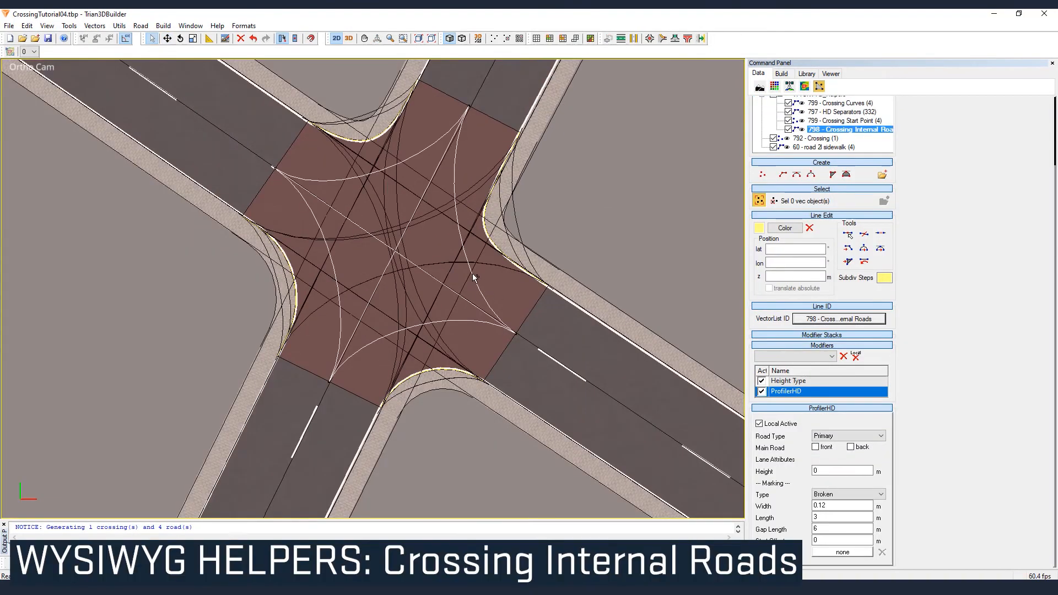
# - Select the internal road joining the northeast and southeast roads and set its marking type to Solid Broken
pyautogui.click(476, 278)
pyautogui.click(489, 282)
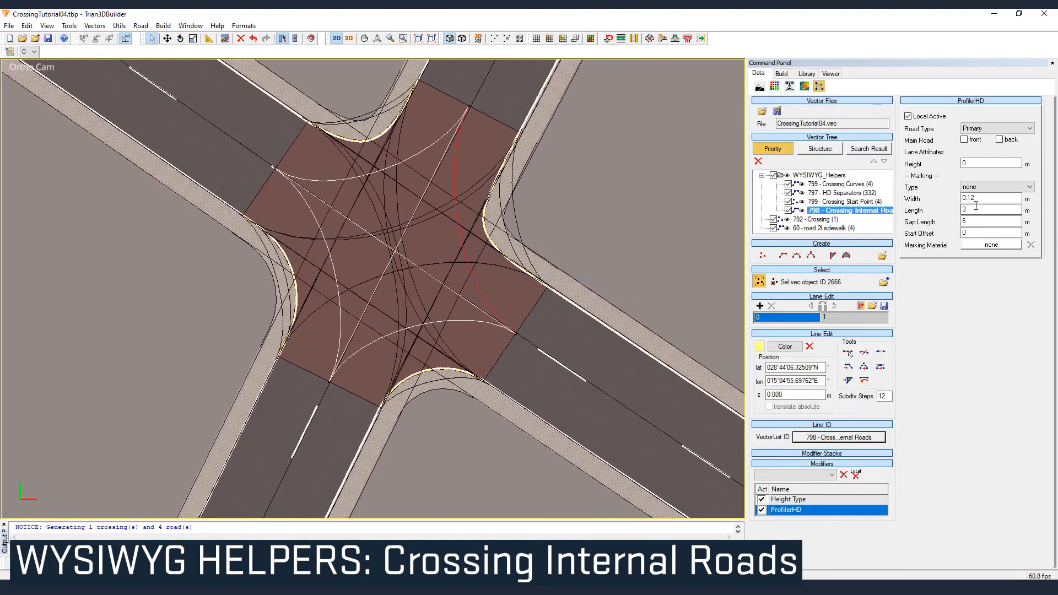
pyautogui.click(991, 187)
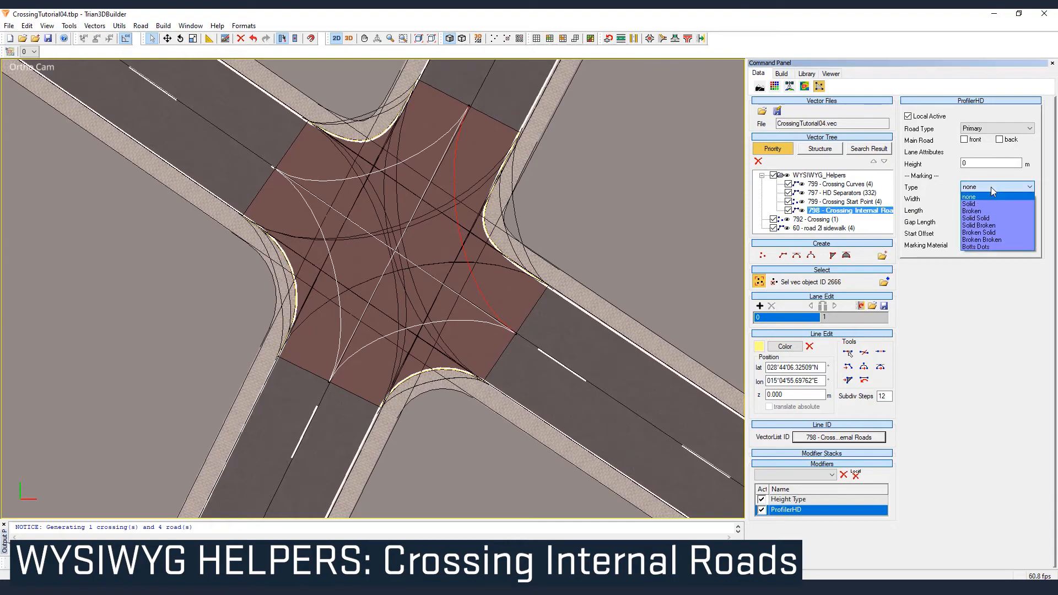
pyautogui.click(999, 225)
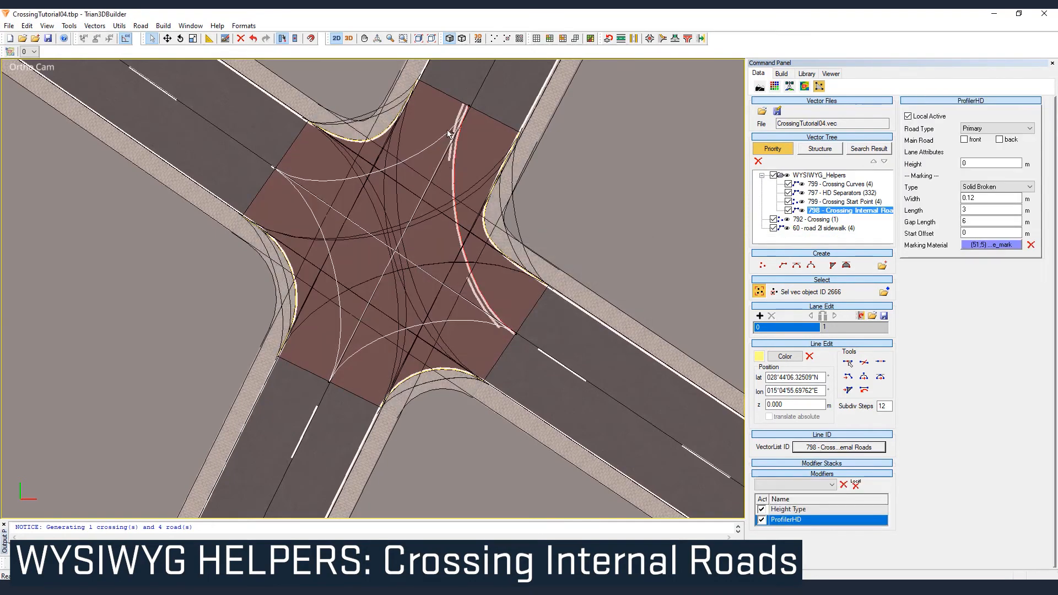
# - In point mode, move the marked internal road's lower inner control point northwest toward the crossing centre
pyautogui.moveTo(457, 179); pyautogui.dragTo(474, 183, button='middle')
pyautogui.moveTo(519, 250); pyautogui.dragTo(421, 316, button='middle')
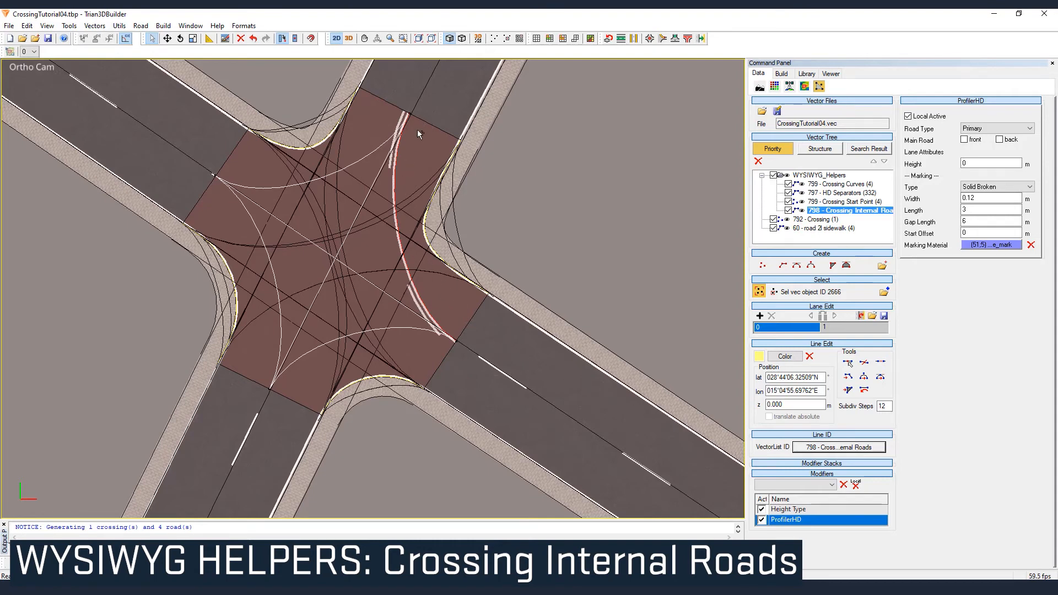
pyautogui.moveTo(455, 300); pyautogui.dragTo(493, 306, button='middle')
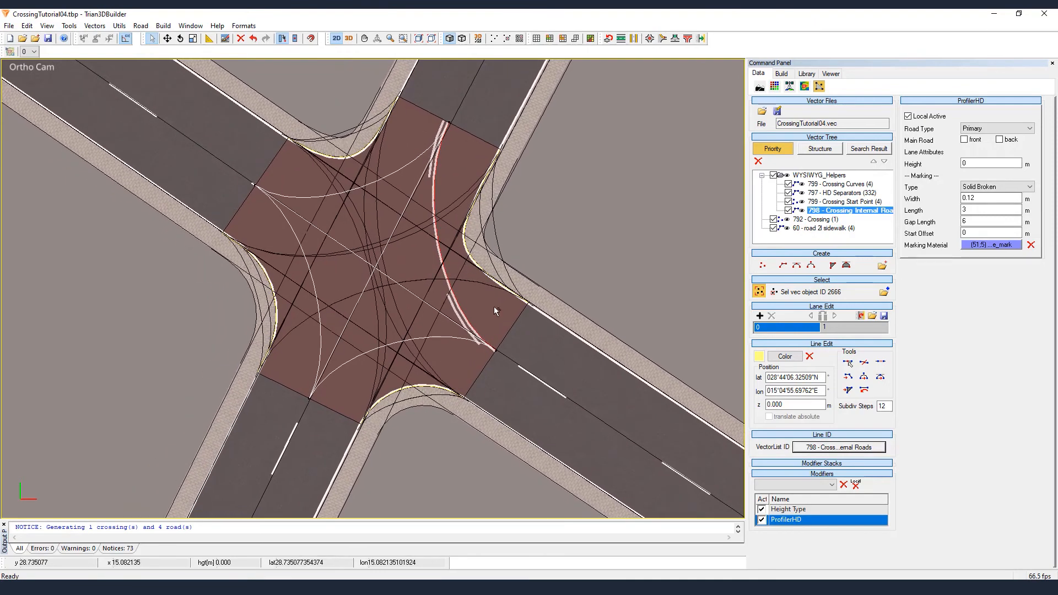
pyautogui.scroll(3, 466, 271)
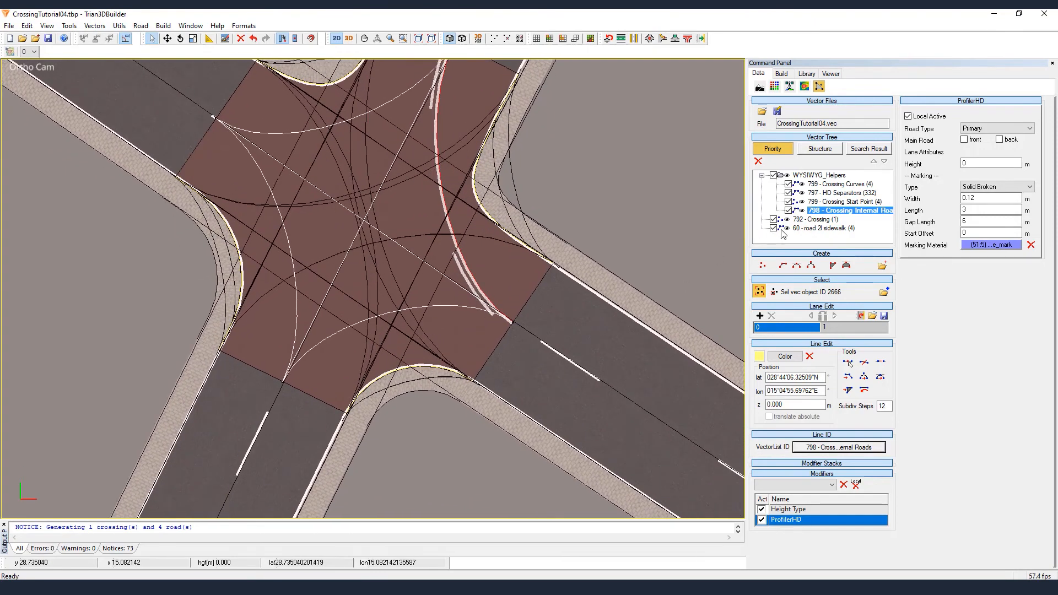
pyautogui.scroll(1, 469, 258)
pyautogui.moveTo(470, 207); pyautogui.dragTo(448, 304, button='middle')
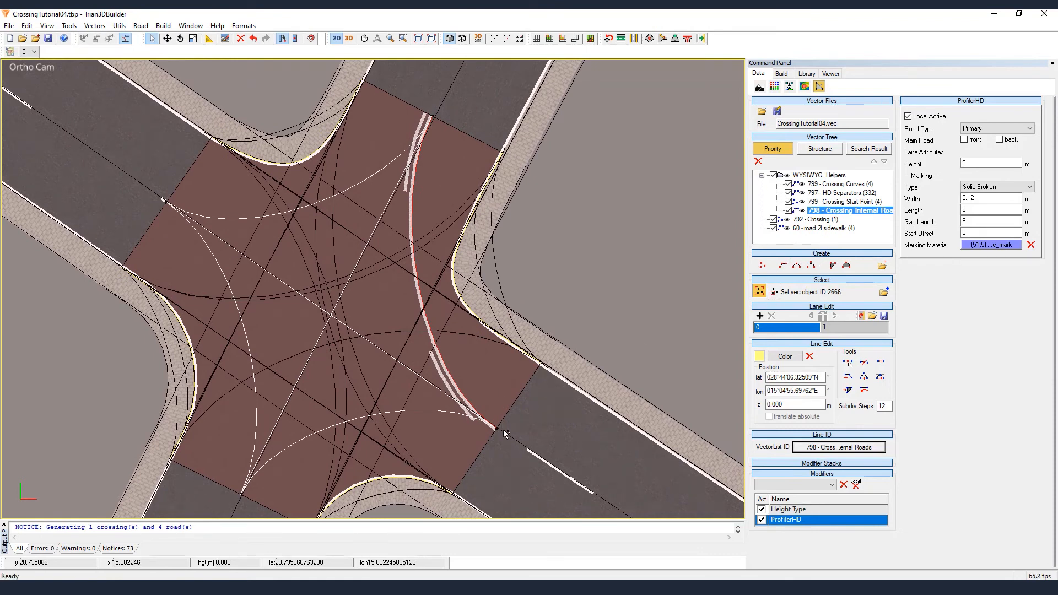
pyautogui.click(774, 291)
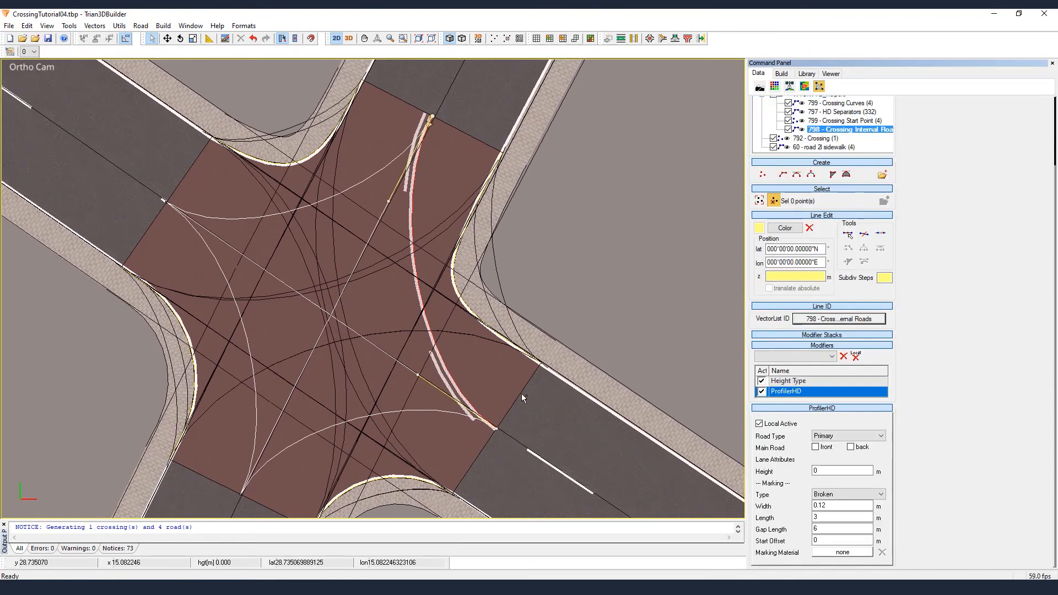
pyautogui.moveTo(528, 395); pyautogui.dragTo(472, 443)
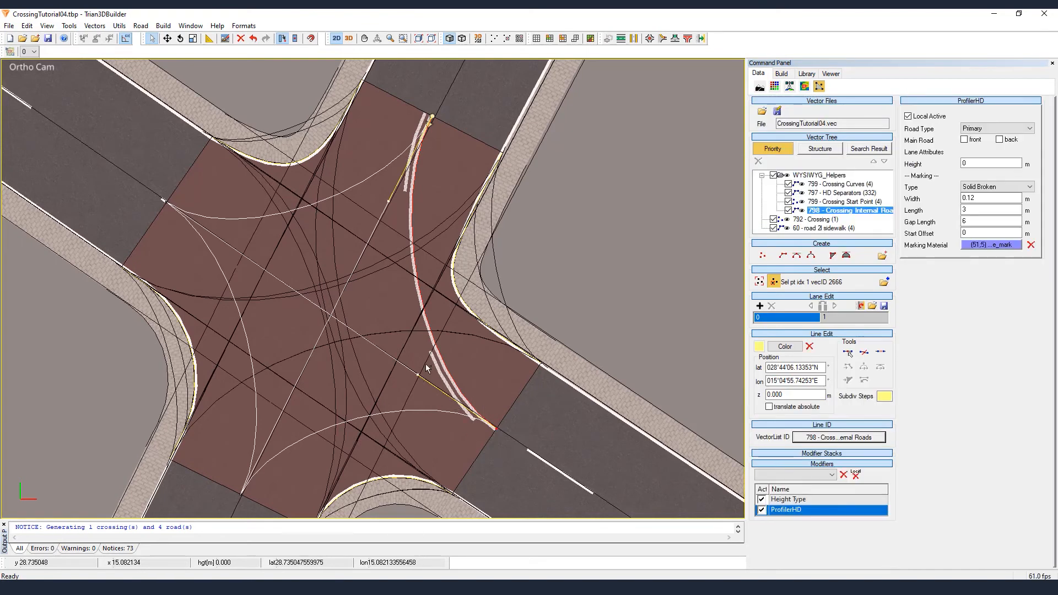
pyautogui.click(418, 376)
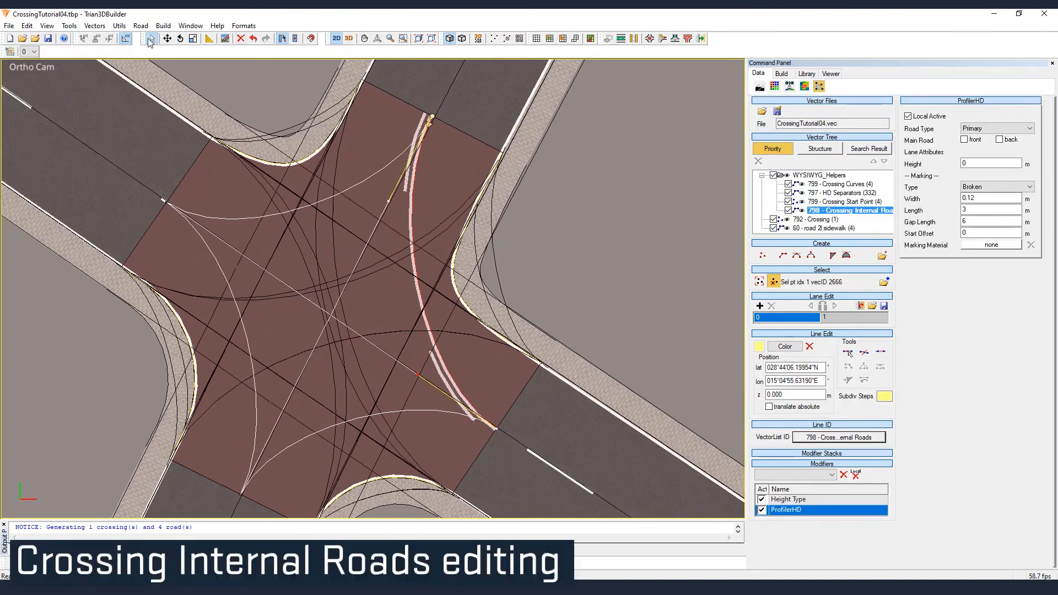
pyautogui.click(167, 38)
pyautogui.moveTo(412, 376); pyautogui.dragTo(295, 319)
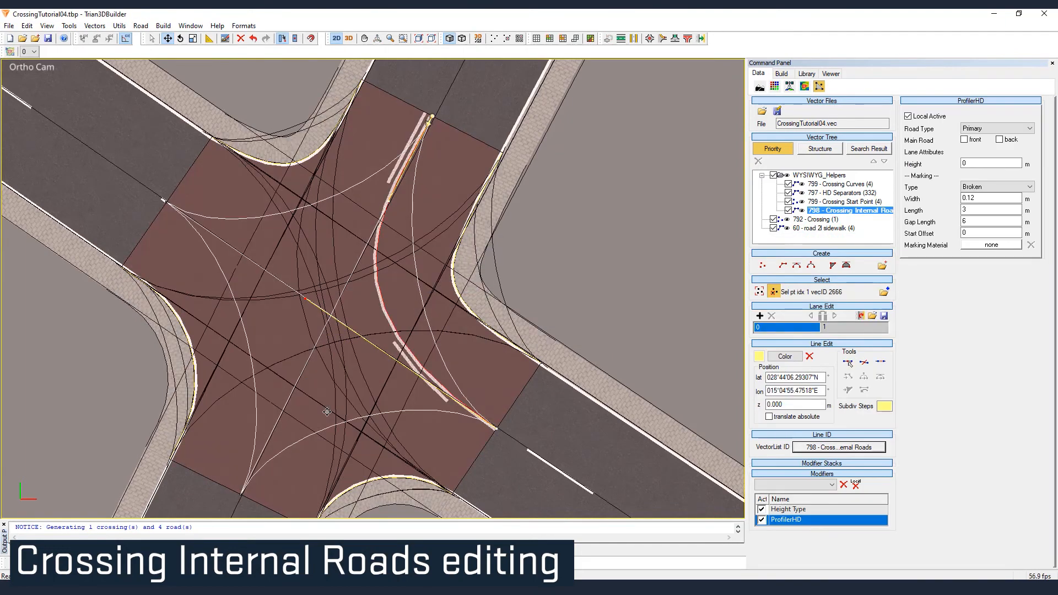
# - Move the same internal road control point slightly further northwest and finish editing it
pyautogui.scroll(-2, 343, 420)
pyautogui.scroll(2, 346, 417)
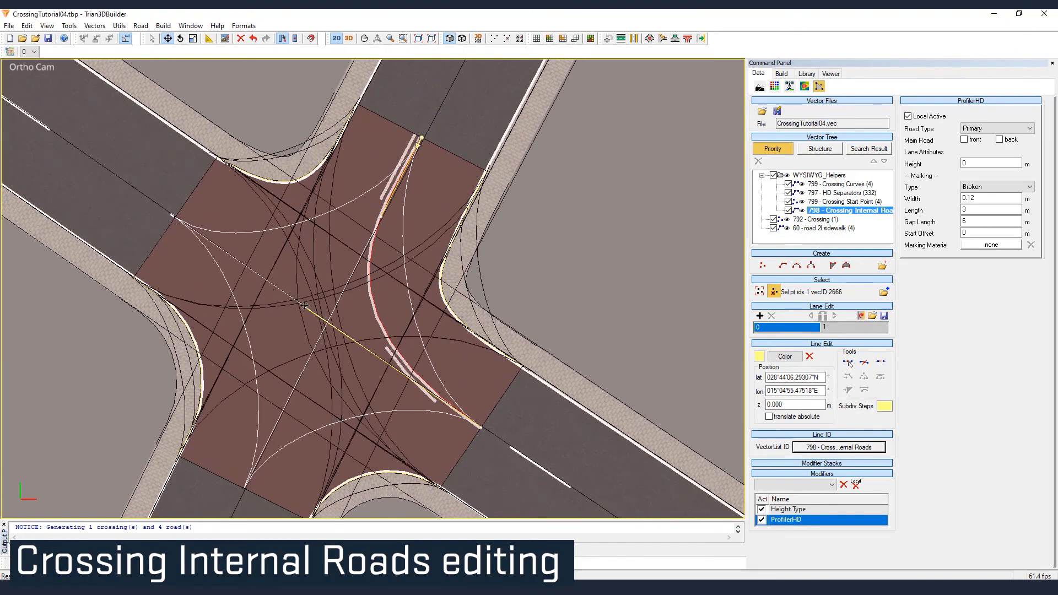
pyautogui.moveTo(305, 305)
pyautogui.mouseDown()
pyautogui.moveTo(288, 315)
pyautogui.moveTo(295, 300)
pyautogui.mouseUp()
pyautogui.scroll(-4, 452, 410)
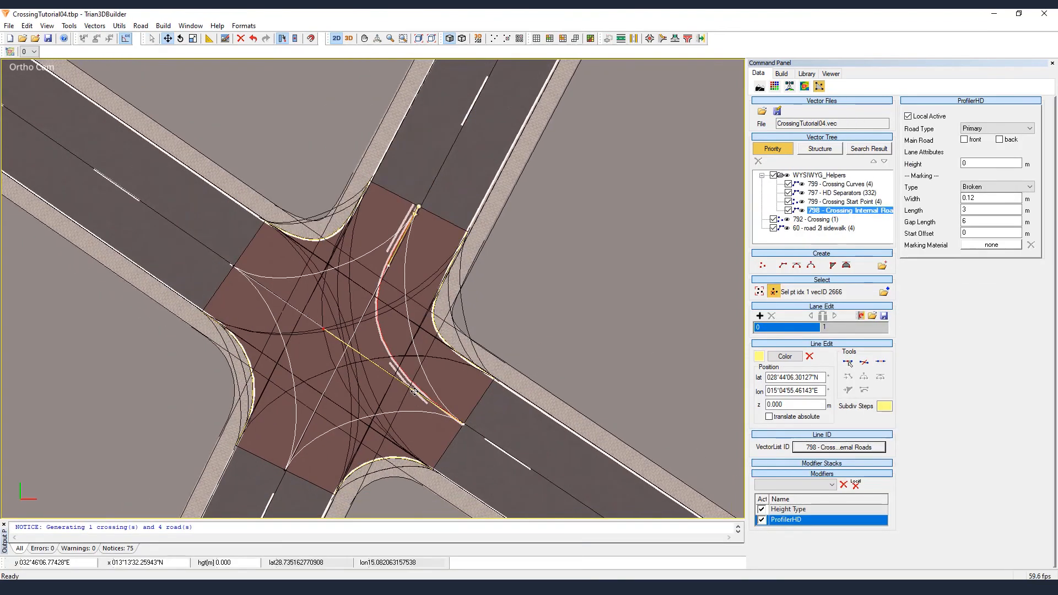
pyautogui.moveTo(452, 411); pyautogui.dragTo(485, 373, button='middle')
pyautogui.scroll(3, 465, 368)
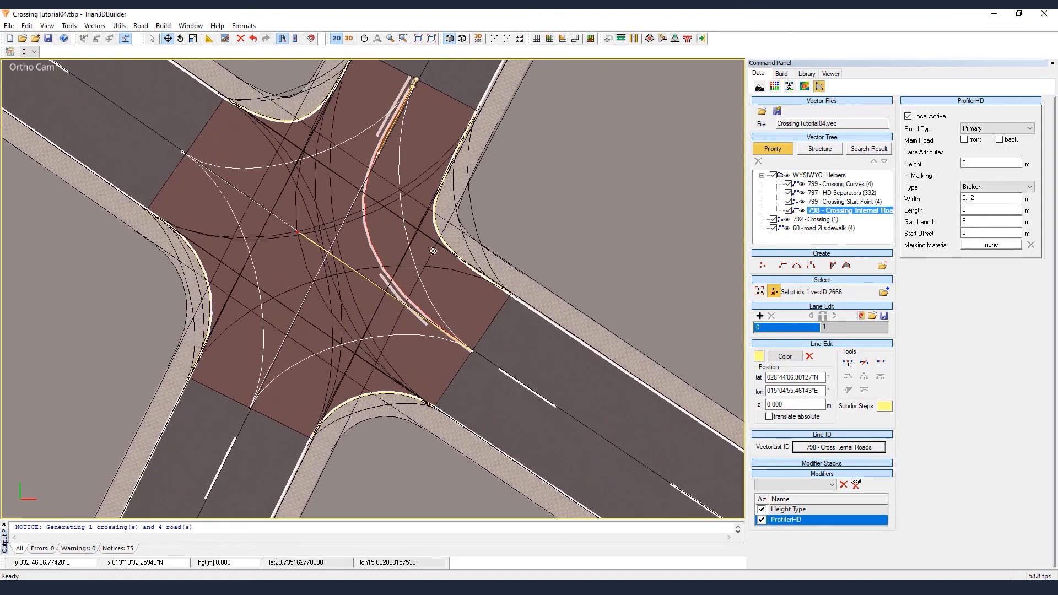
pyautogui.click(433, 251)
# - Select the 792 - Crossing list, collapse the WYSIWYG_Helpers group and reset the edited crossing and its internal roads
pyautogui.scroll(-5, 557, 324)
pyautogui.moveTo(566, 310); pyautogui.dragTo(540, 298, button='middle')
pyautogui.scroll(-1, 567, 292)
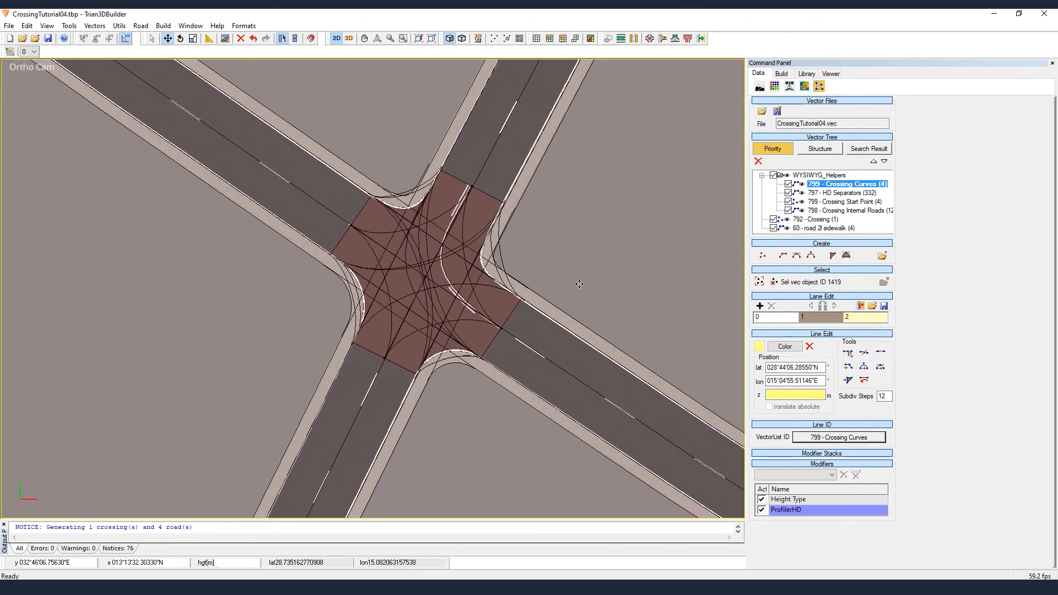
pyautogui.moveTo(590, 242); pyautogui.dragTo(570, 260, button='middle')
pyautogui.scroll(1, 561, 293)
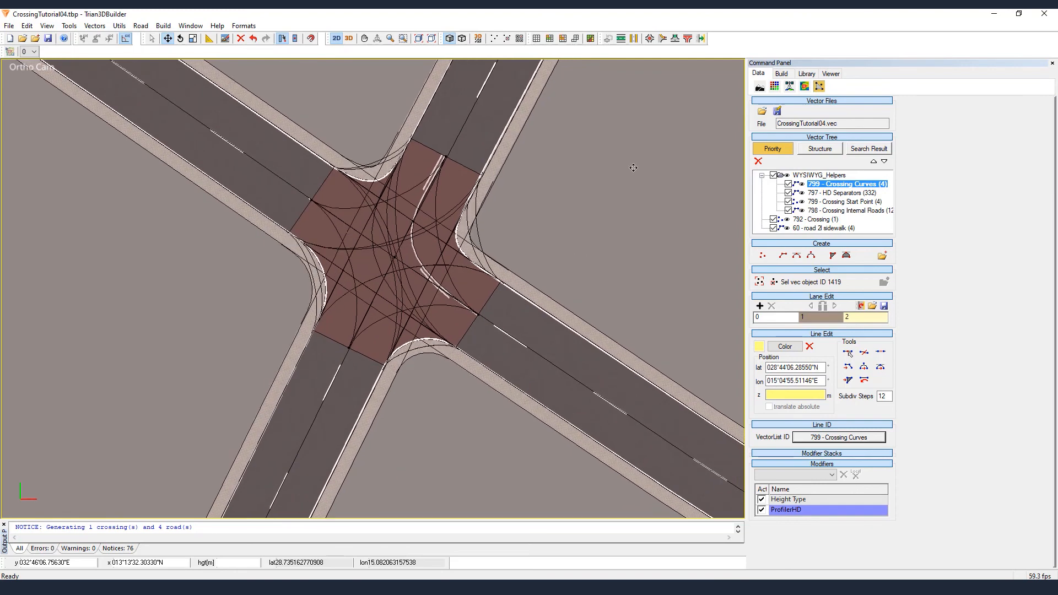
pyautogui.click(607, 39)
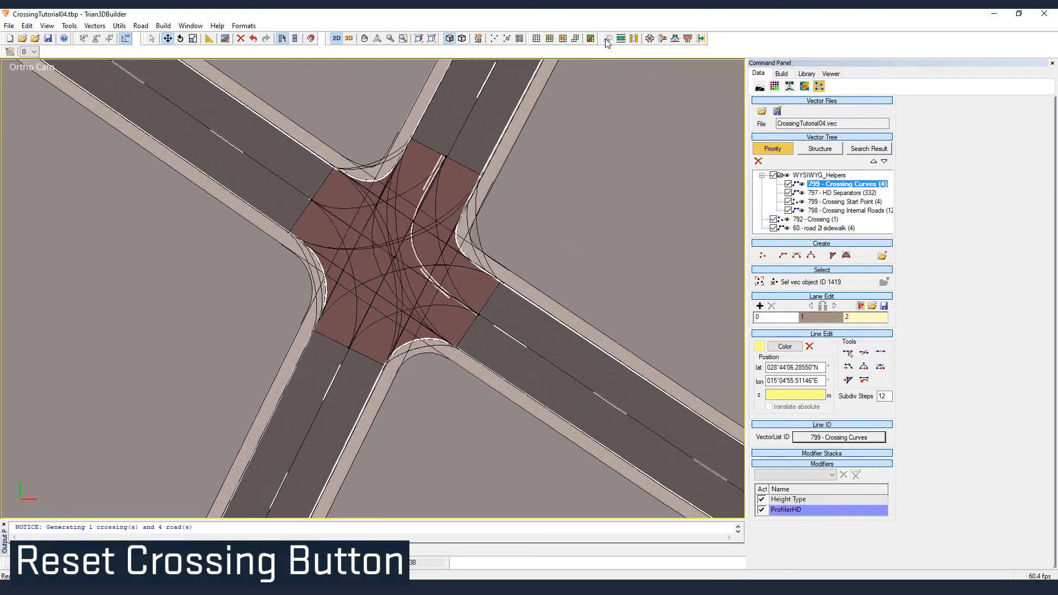
pyautogui.click(807, 221)
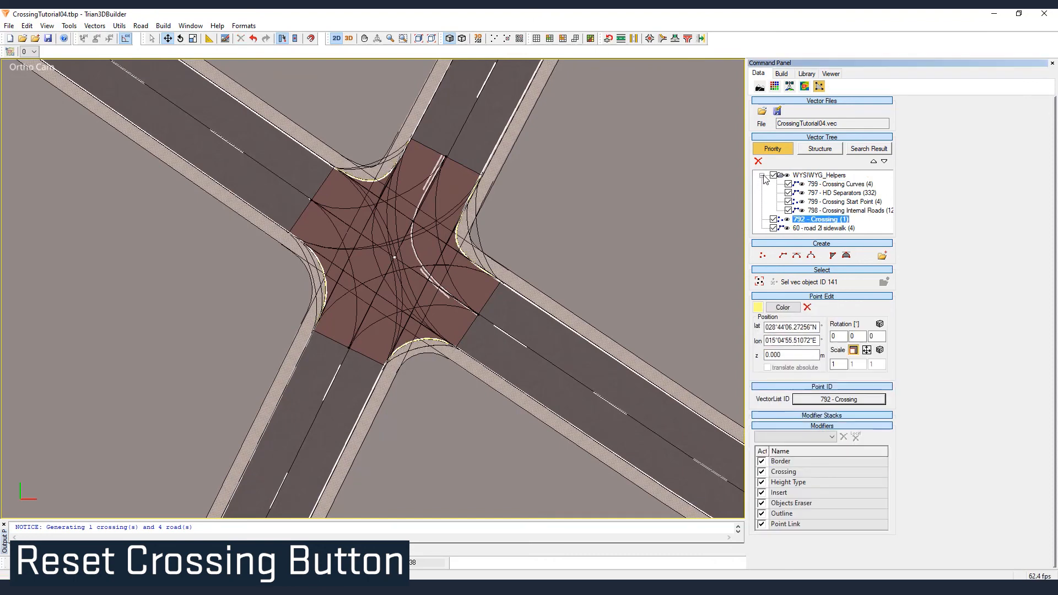
pyautogui.click(761, 175)
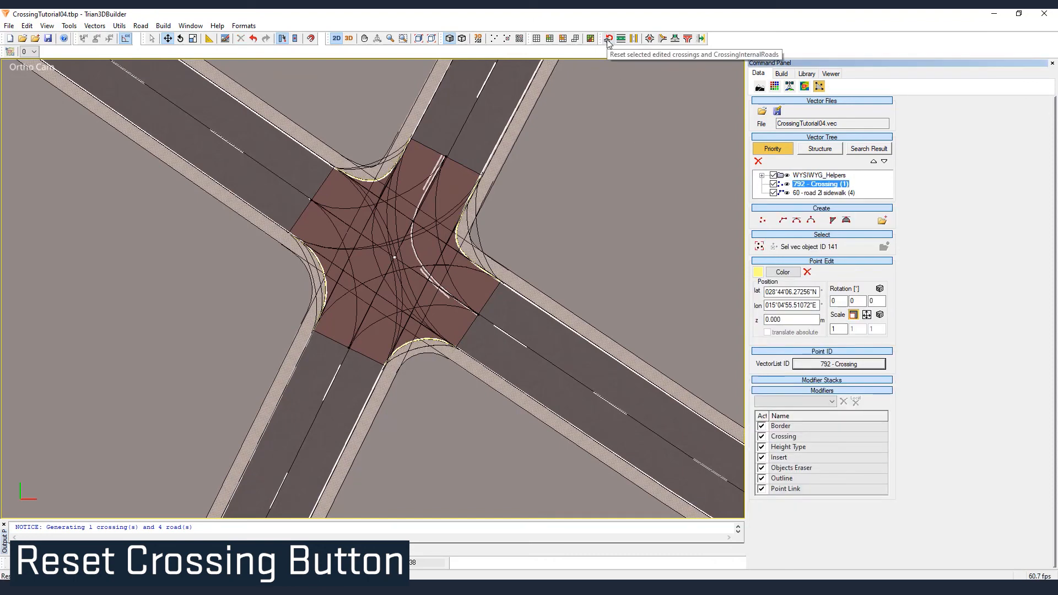
pyautogui.click(607, 39)
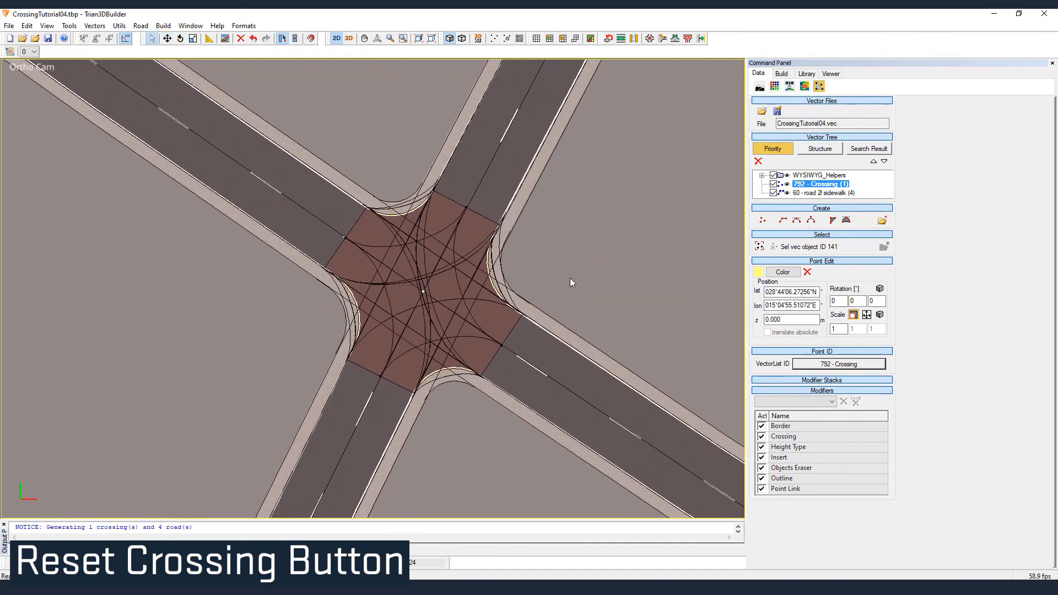
pyautogui.scroll(2, 534, 263)
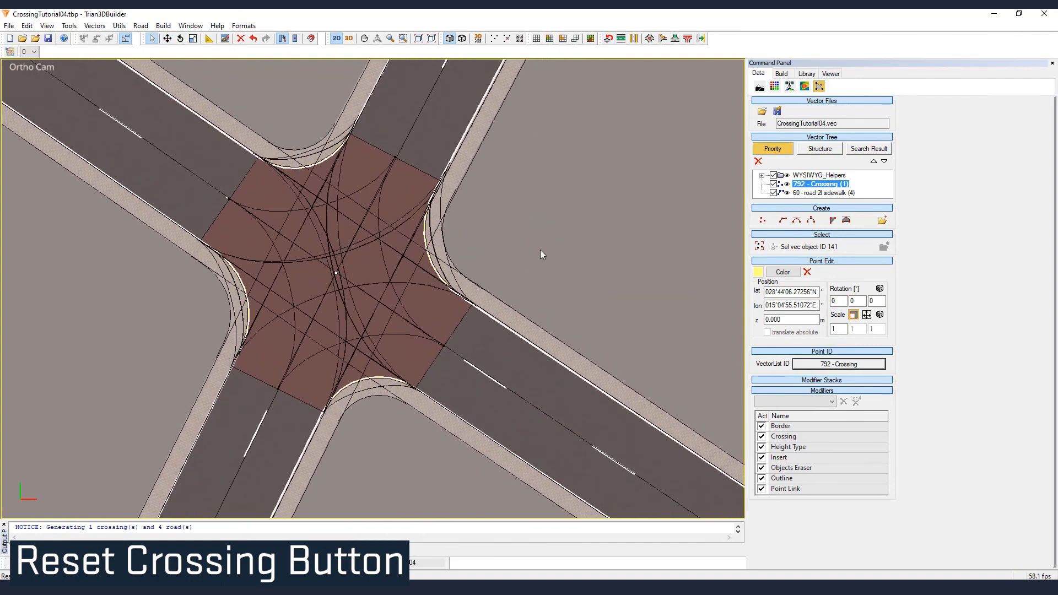
pyautogui.moveTo(552, 250); pyautogui.dragTo(568, 248, button='middle')
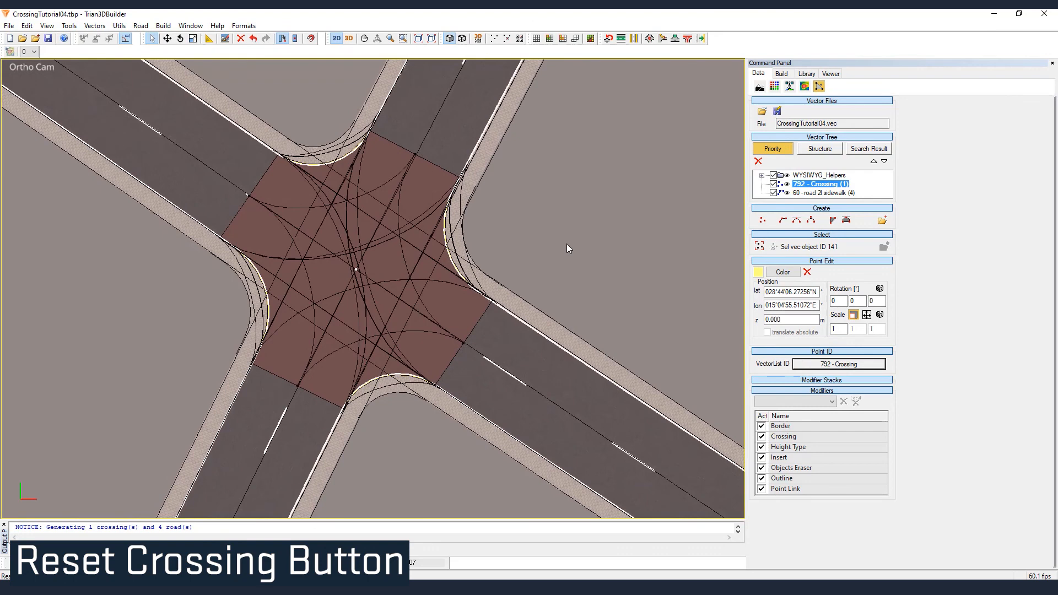